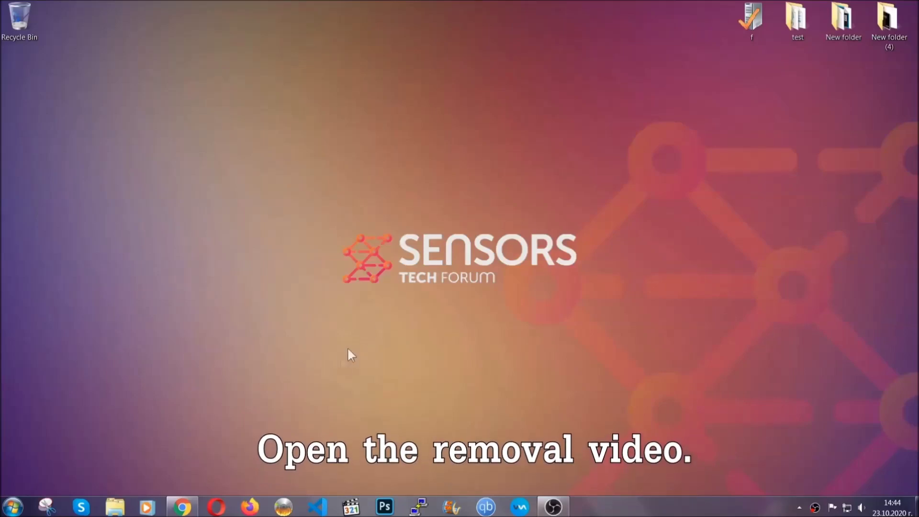
Step: Follow the video description's sensorstechforum link and download SpyHunter-Installer.exe from the article
left_click(182, 507)
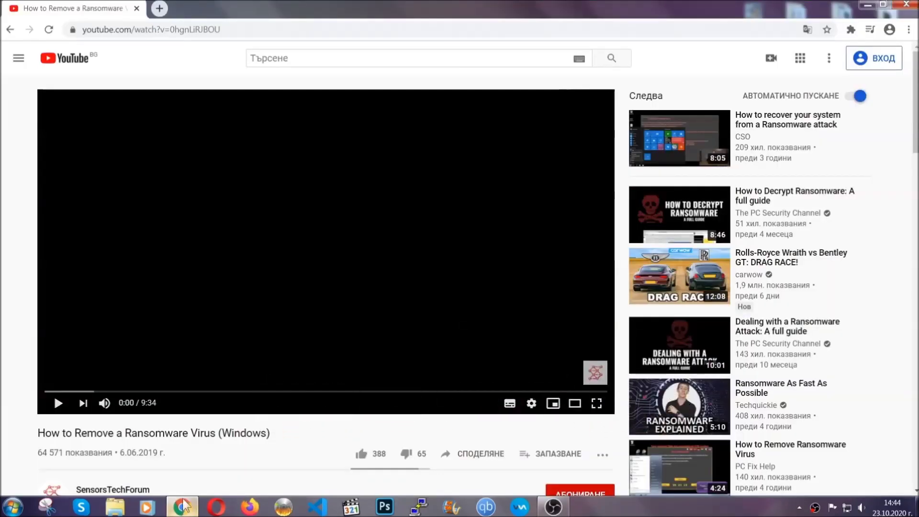
scroll(168, 397, "down", 4)
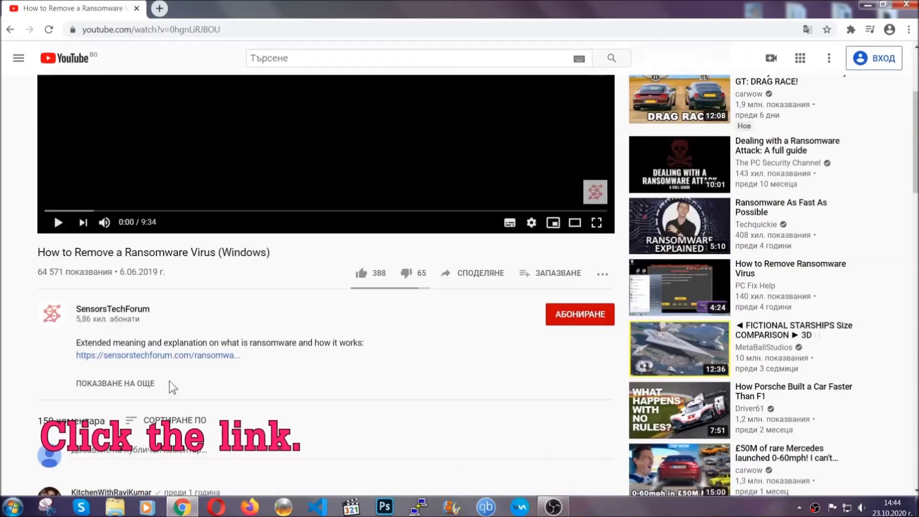
left_click(182, 356)
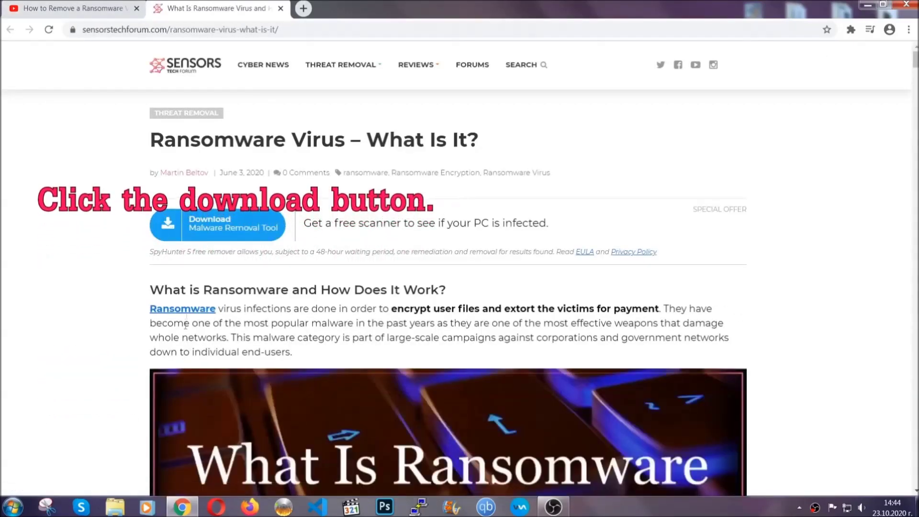
left_click(209, 230)
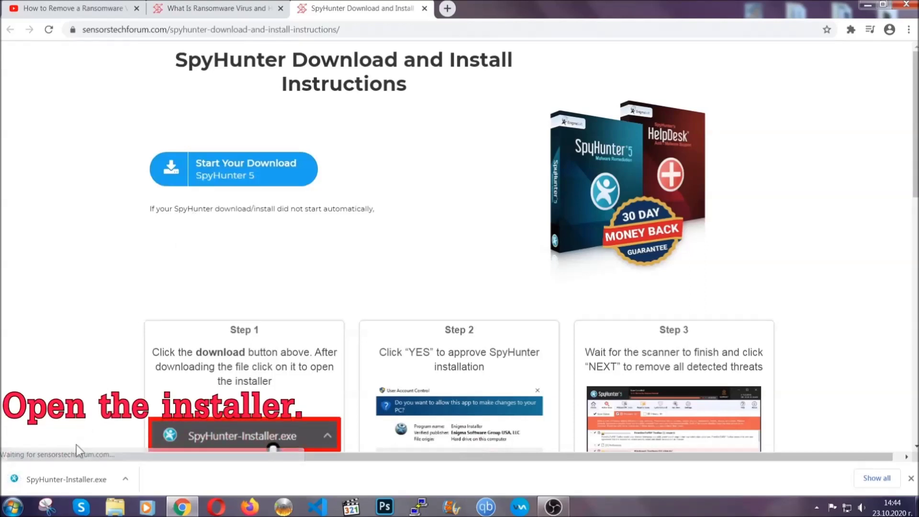
Step: Run SpyHunter-Installer.exe in English, accept the EULA, and install SpyHunter 5
left_click(66, 479)
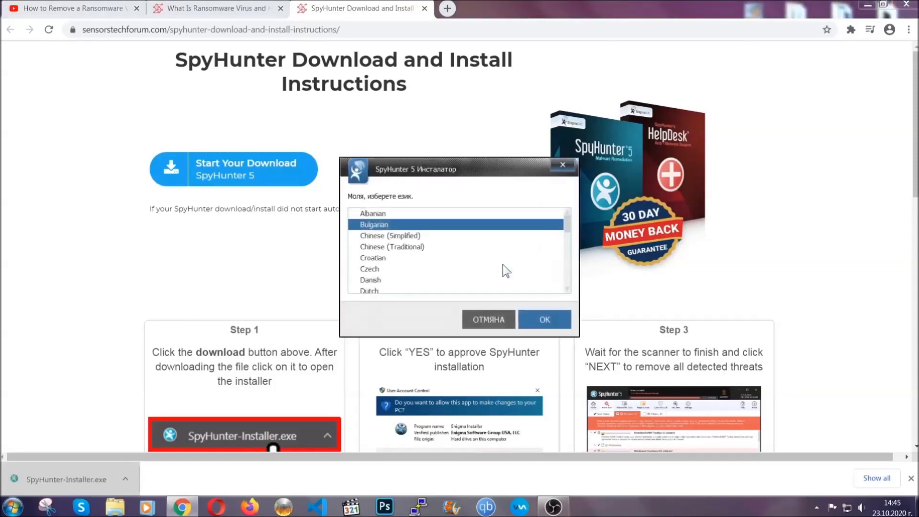
scroll(473, 262, "down", 1)
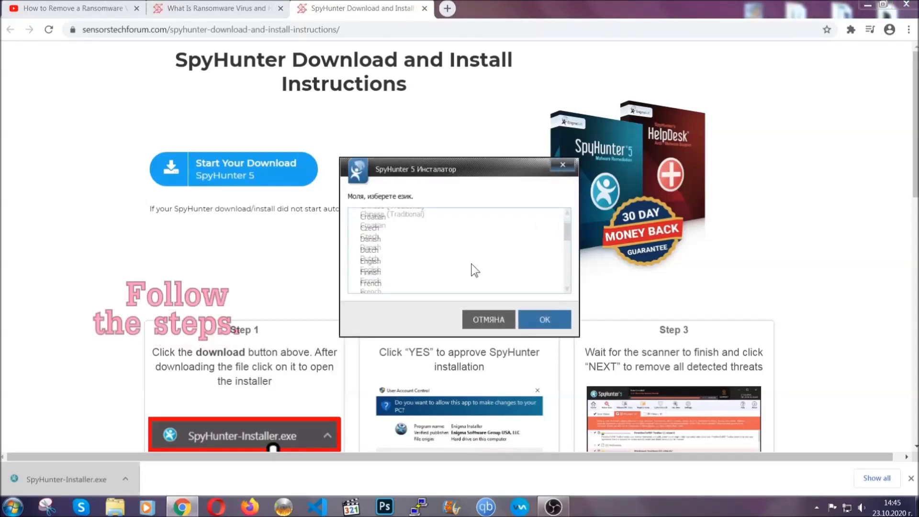
left_click(433, 262)
left_click(533, 319)
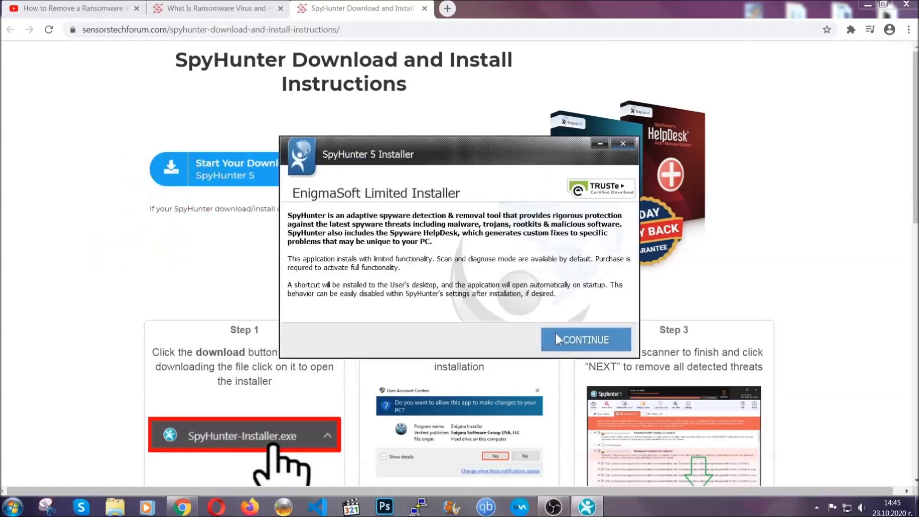
left_click(555, 338)
left_click(528, 309)
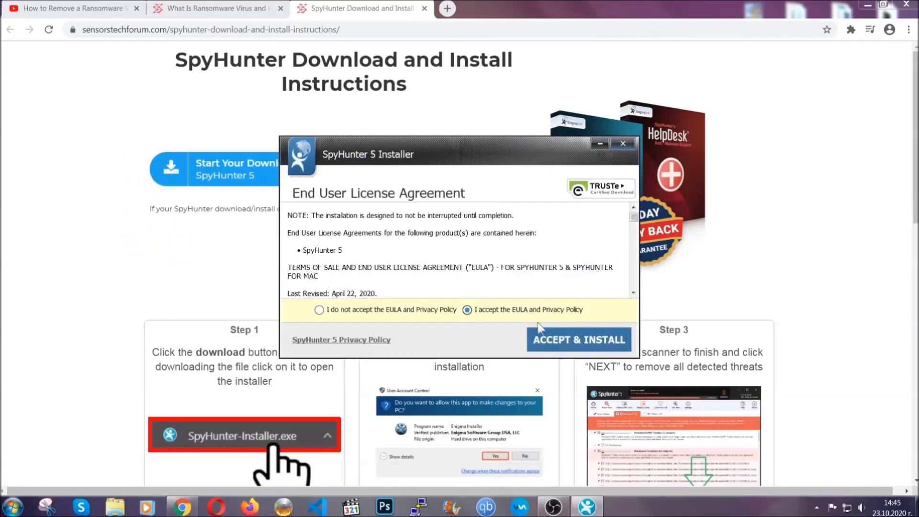
left_click(549, 335)
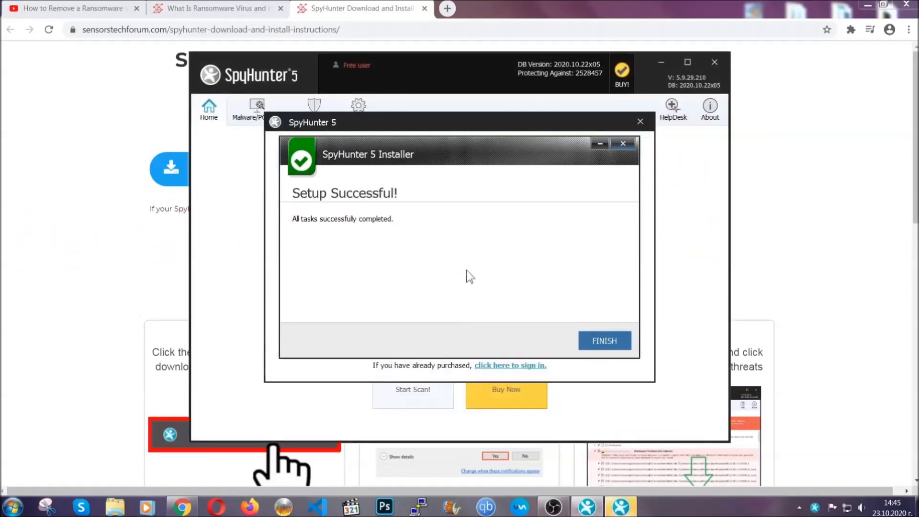
Step: Finish setup, let the scan run, and mark the PUP.Keygen.BB detection for removal
left_click(593, 340)
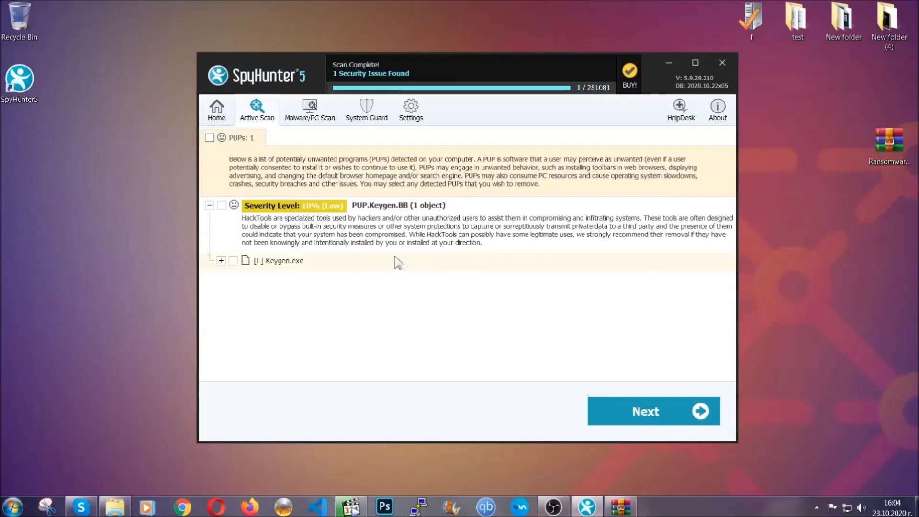
left_click(209, 139)
left_click(649, 411)
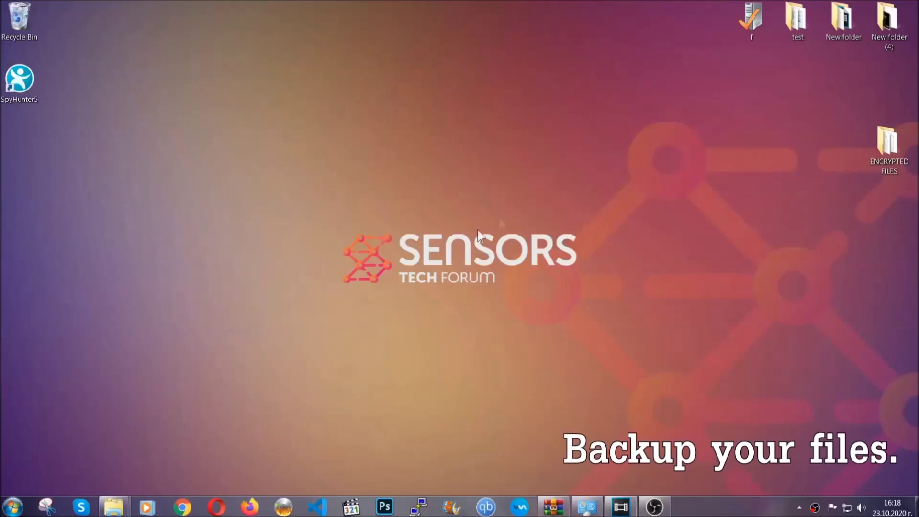
Step: Copy all six encrypted .efji files in the ENCRYPTED FILES folder
double_click(882, 147)
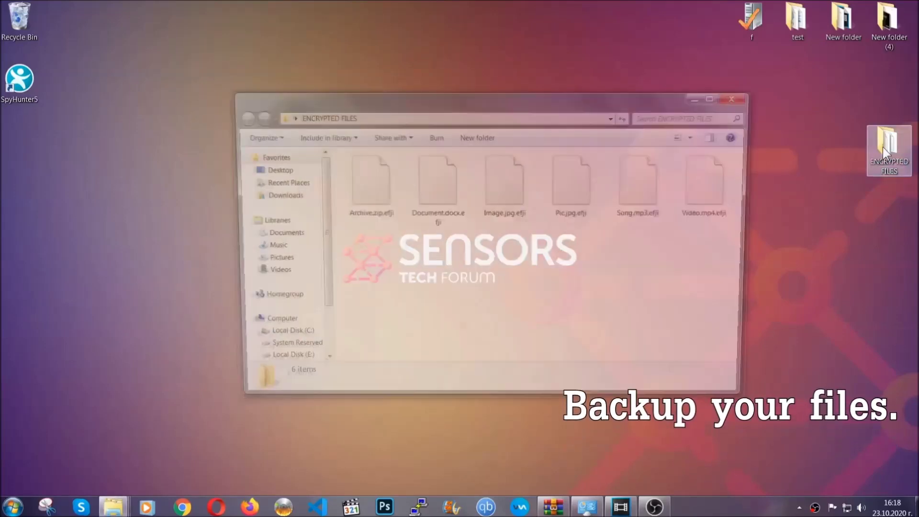
left_click_drag(343, 245, 719, 170)
right_click(719, 170)
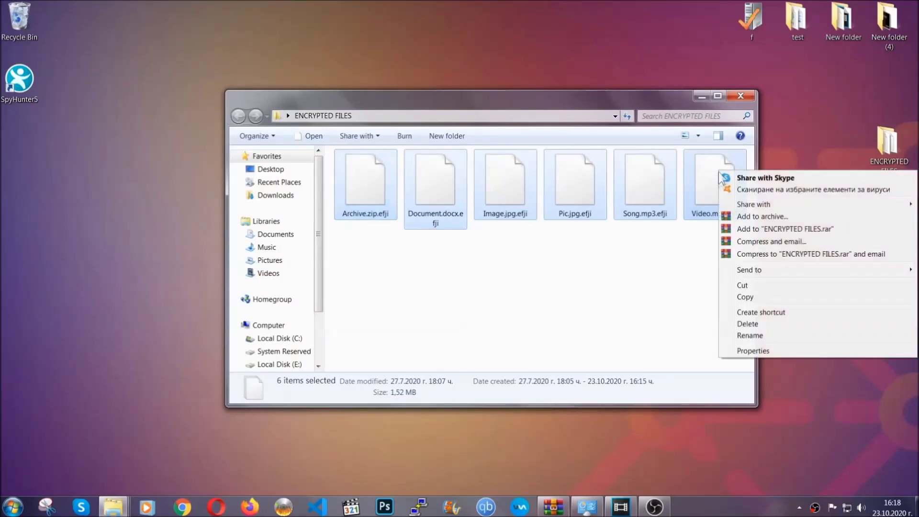
left_click(745, 297)
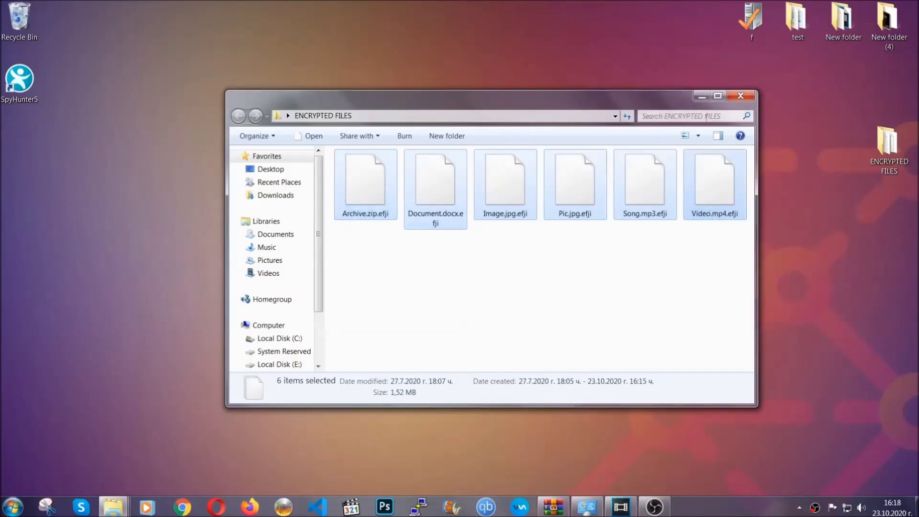
Step: Paste the six files onto FLASH DRIVE (H:) and close its window
left_click(702, 97)
left_click(13, 507)
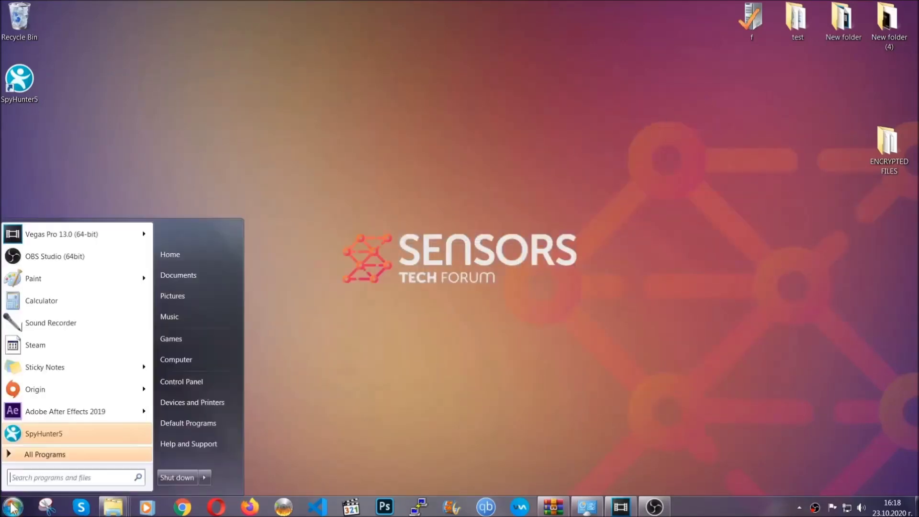
left_click(175, 359)
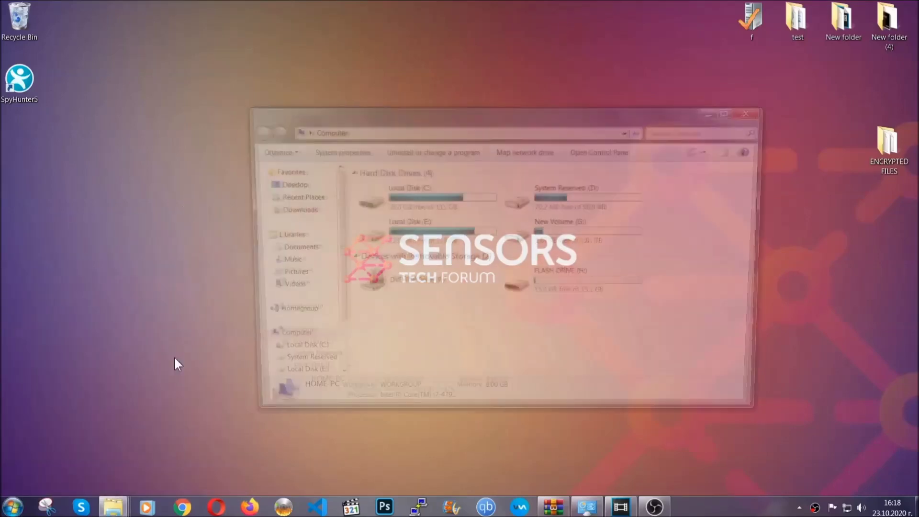
double_click(579, 282)
right_click(398, 215)
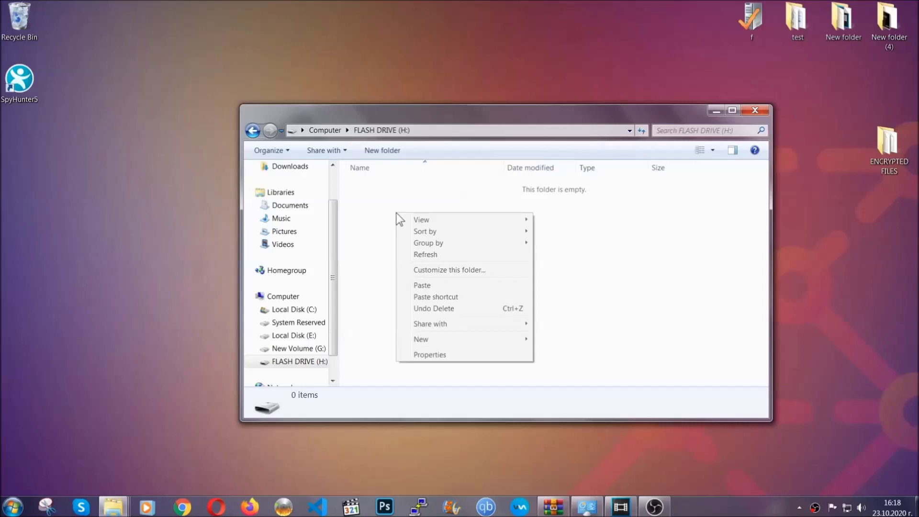
left_click(421, 285)
left_click(418, 286)
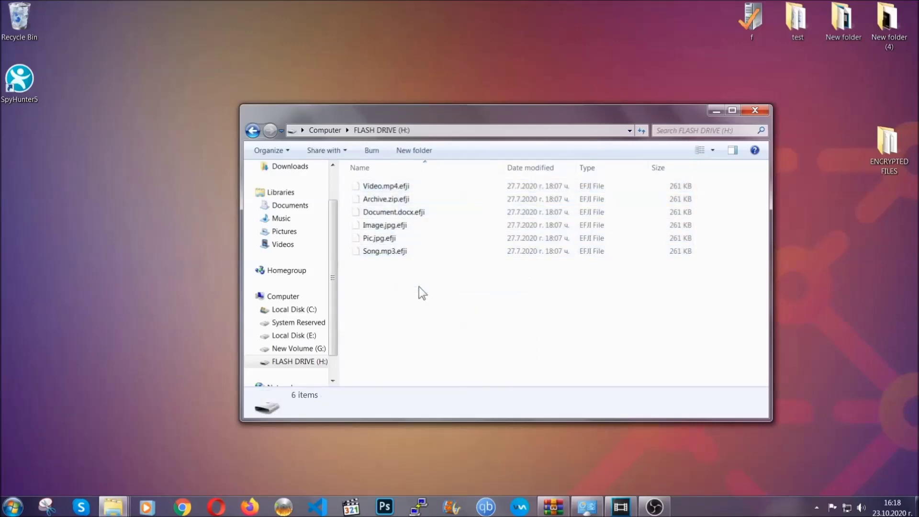
left_click(757, 109)
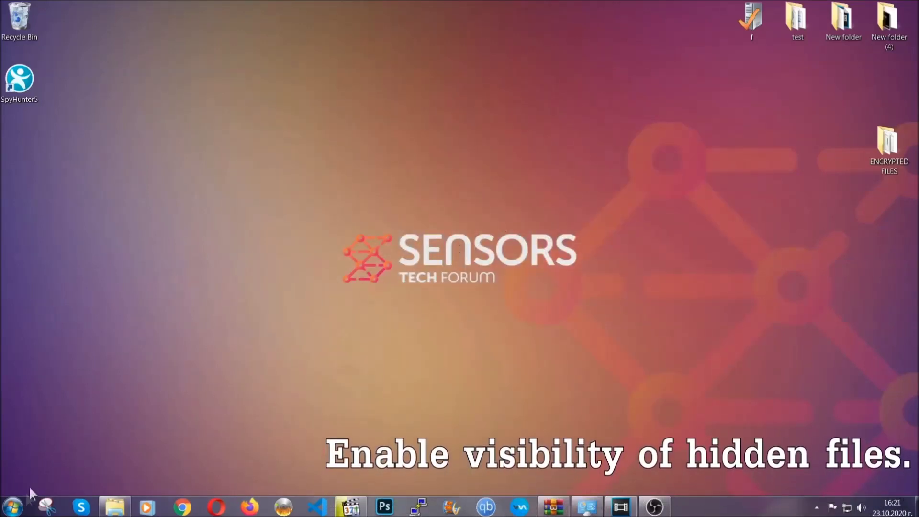
Step: Find the 'hidden files and folders' setting and turn on Show hidden files, folders, and drives
left_click(12, 506)
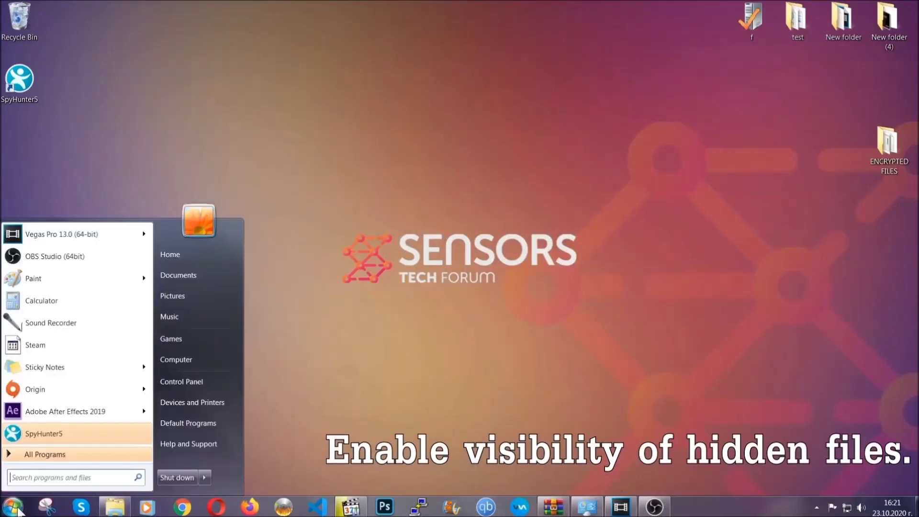
left_click(38, 472)
type("showh")
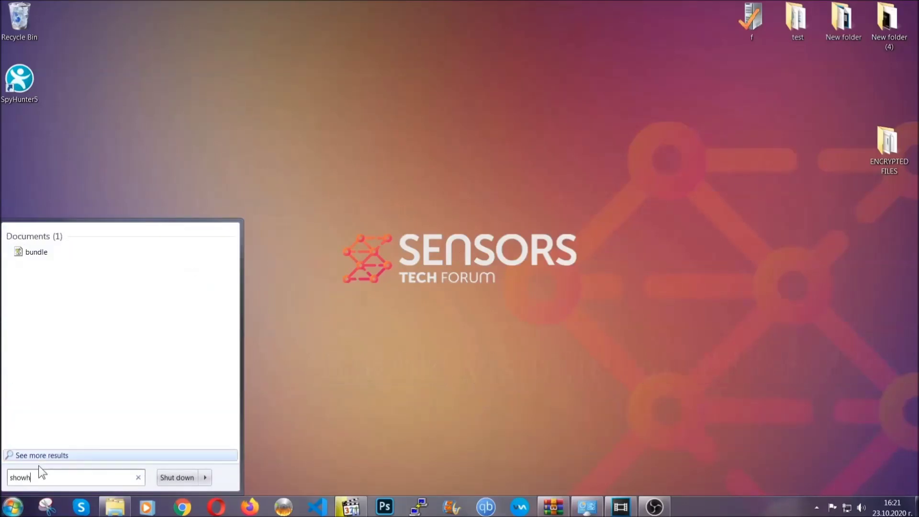
key("BackSpace")
type("h")
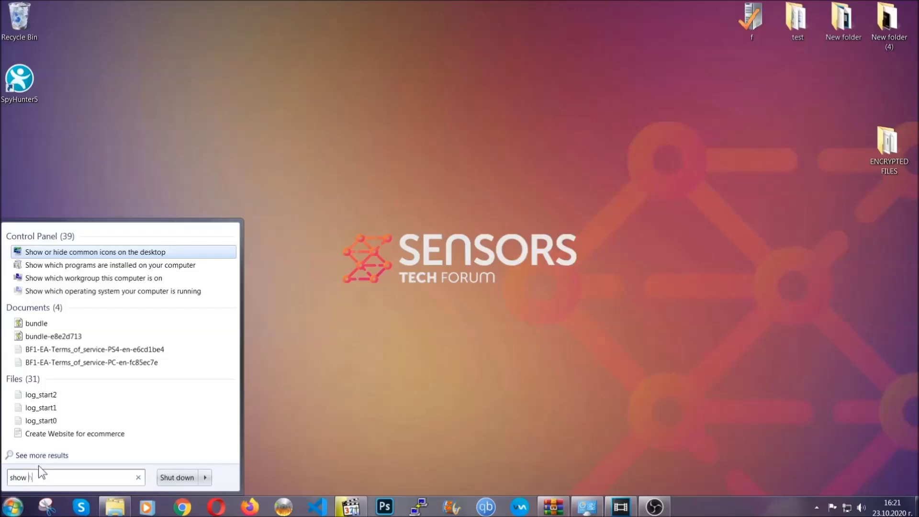
type("idden files and folders")
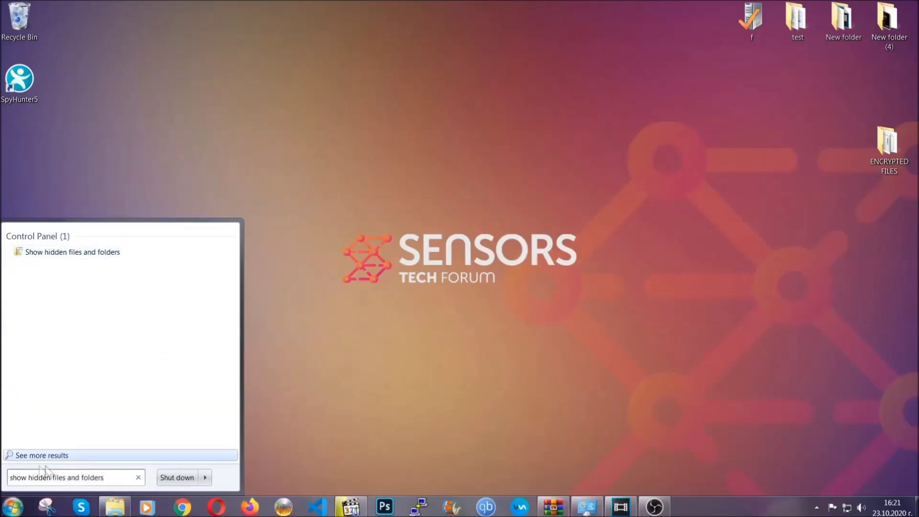
left_click(108, 254)
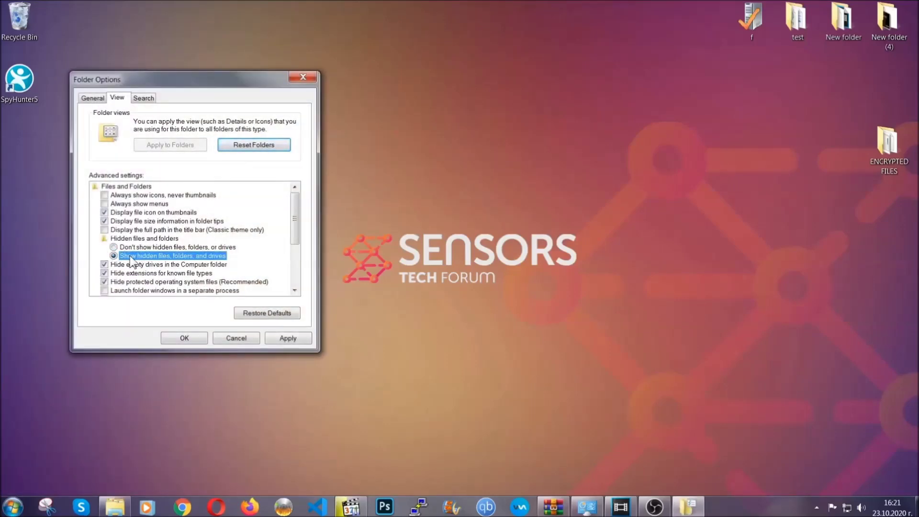
left_click(284, 340)
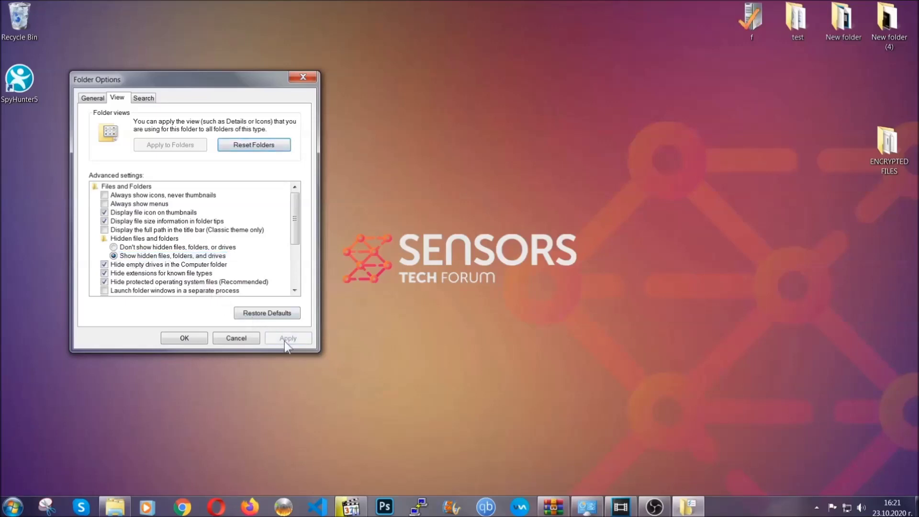
left_click(180, 338)
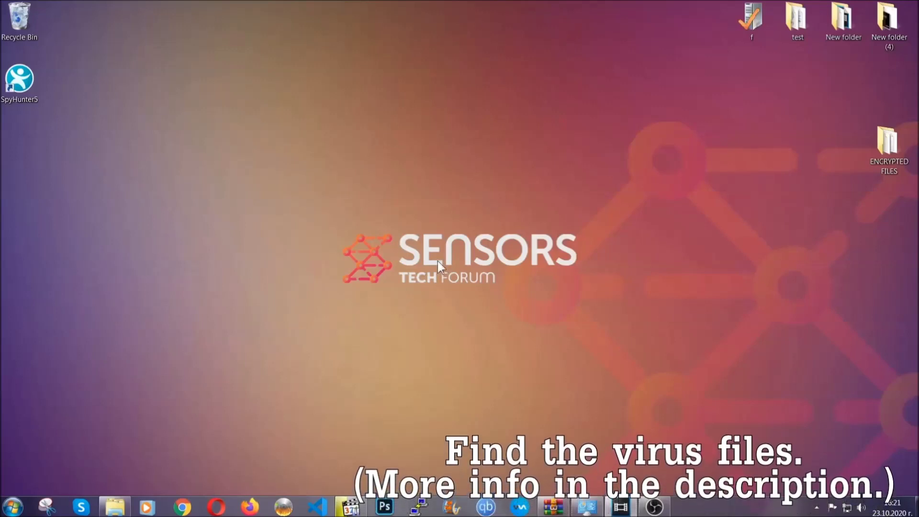
Step: Search the whole Computer for the 'Example Virus' executable using fileextension:exe
left_click(13, 507)
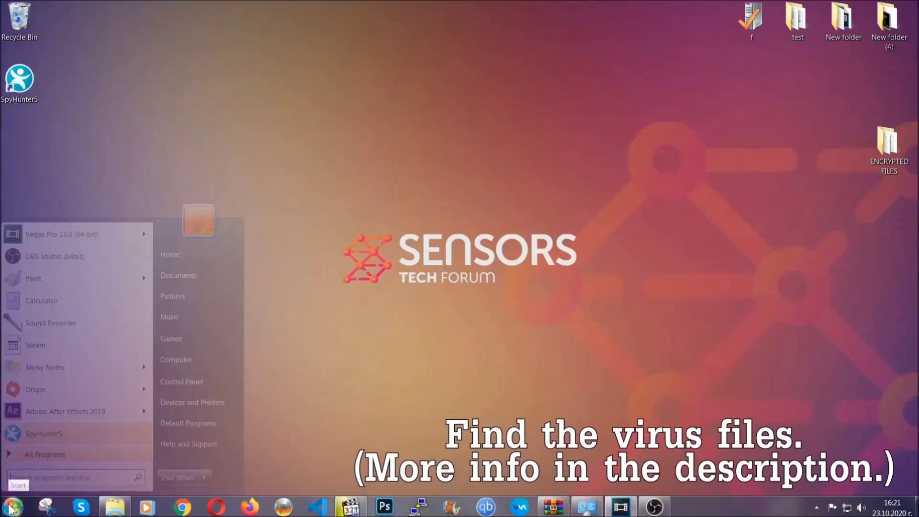
left_click(189, 359)
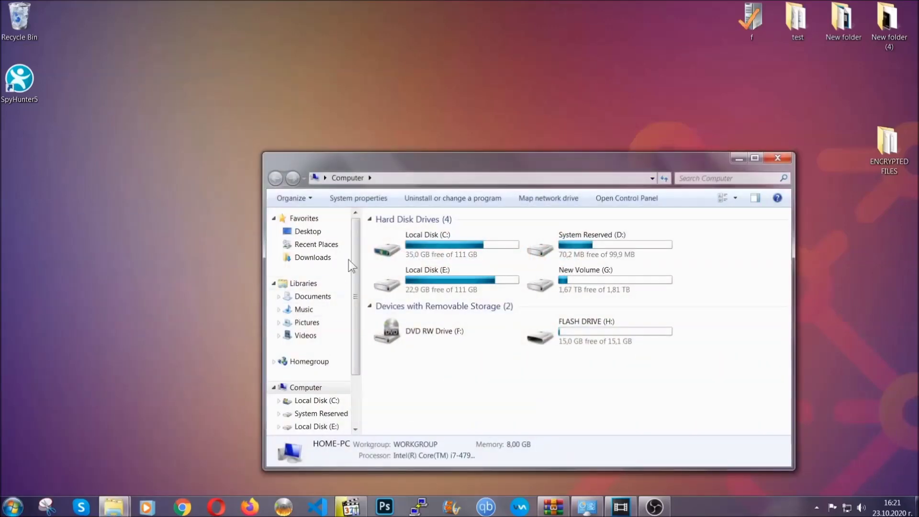
left_click_drag(496, 170, 441, 127)
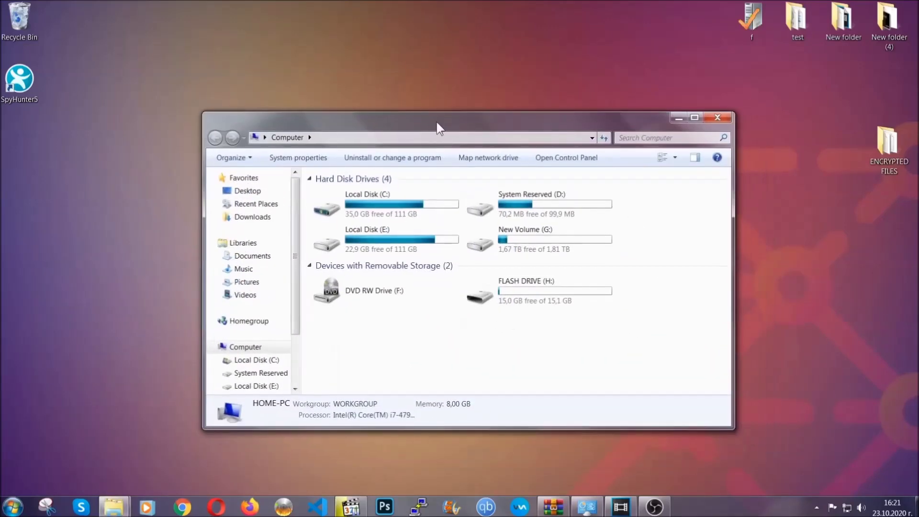
left_click(627, 137)
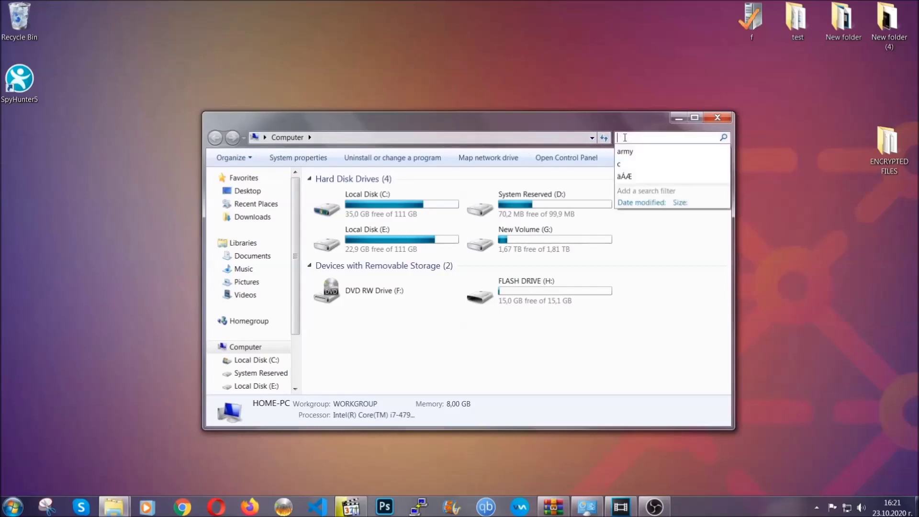
type("fileex")
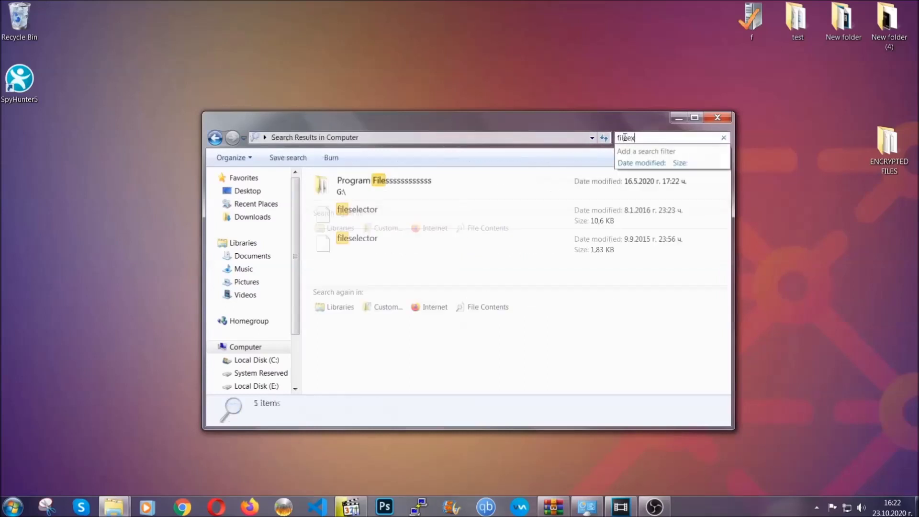
type("tension:exe Ex")
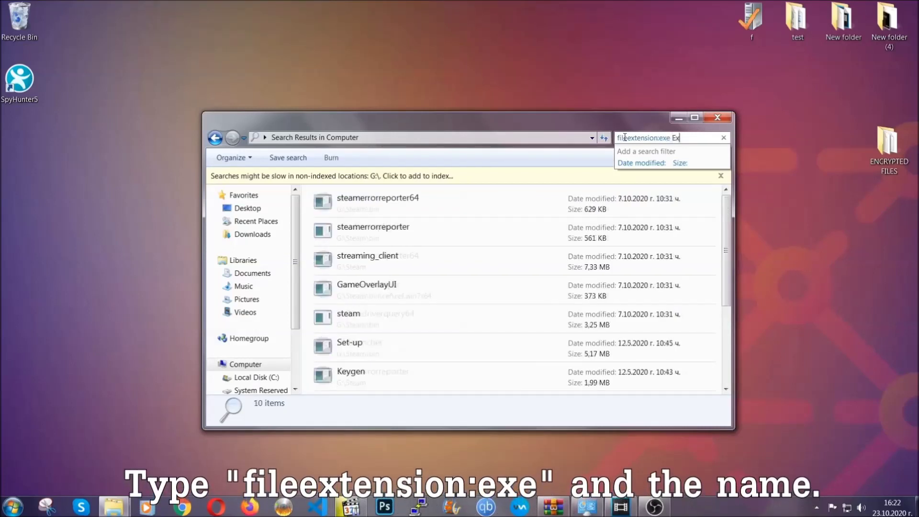
type("ample Virs")
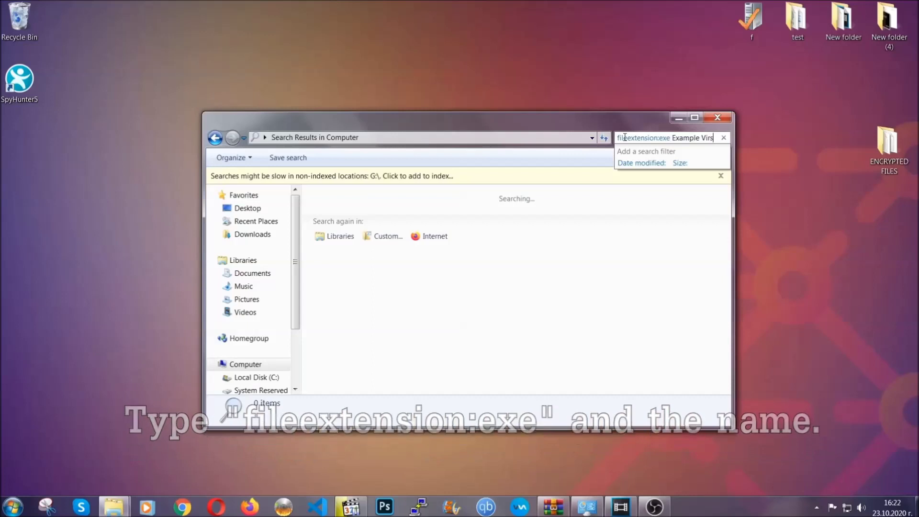
key("BackSpace")
type("us Name")
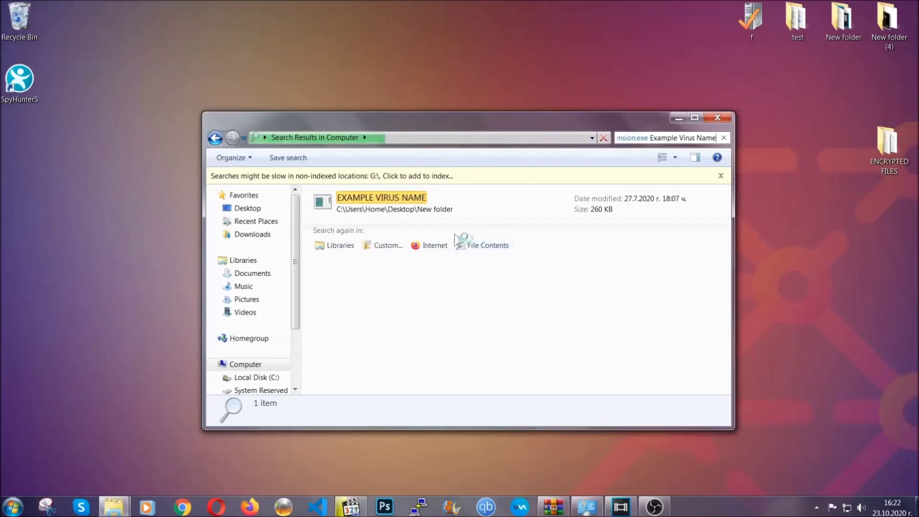
Step: Delete the EXAMPLE VIRUS NAME file to the Recycle Bin and close the search window
left_click(403, 198)
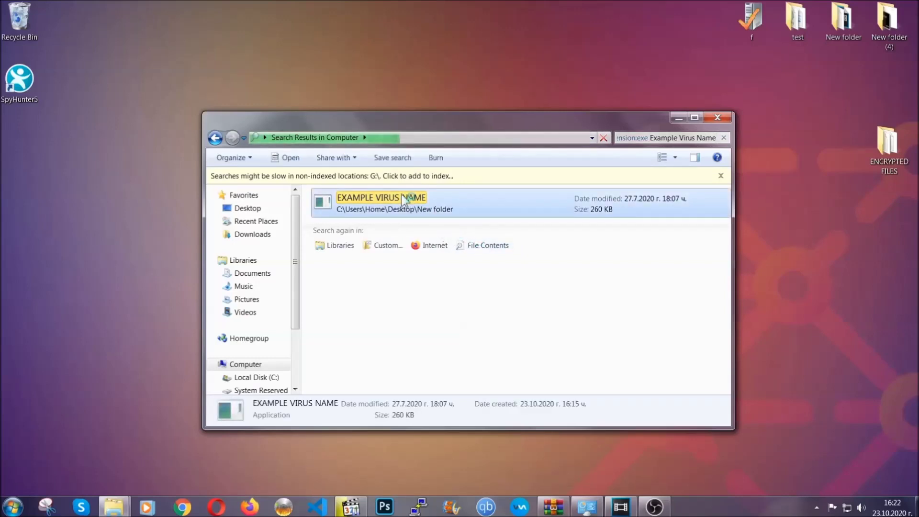
right_click(403, 200)
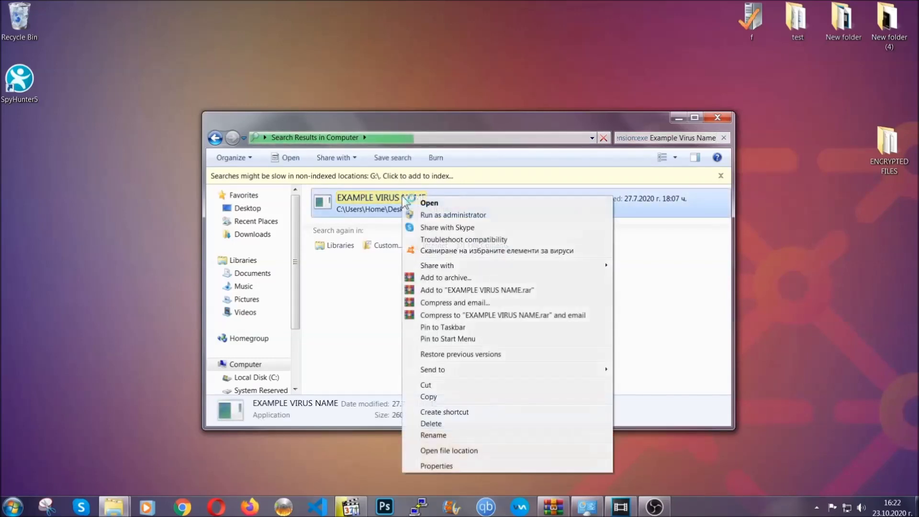
left_click(444, 424)
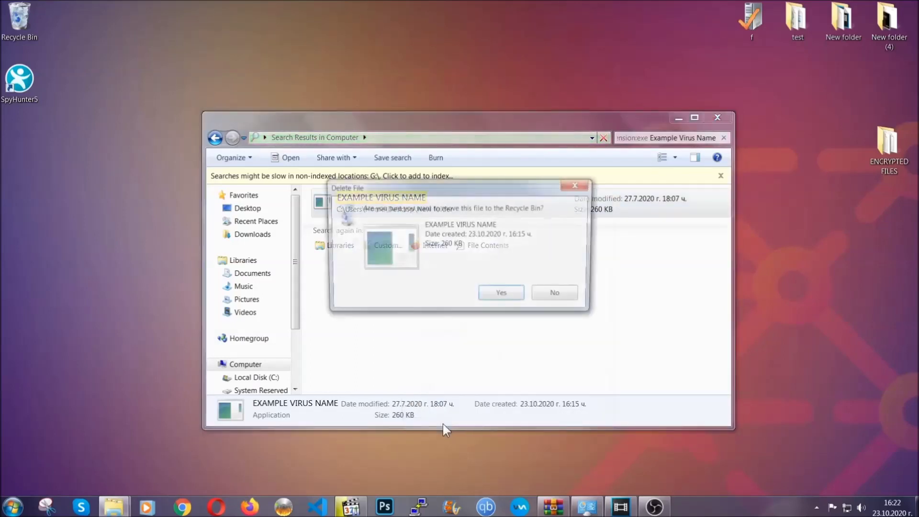
left_click(504, 296)
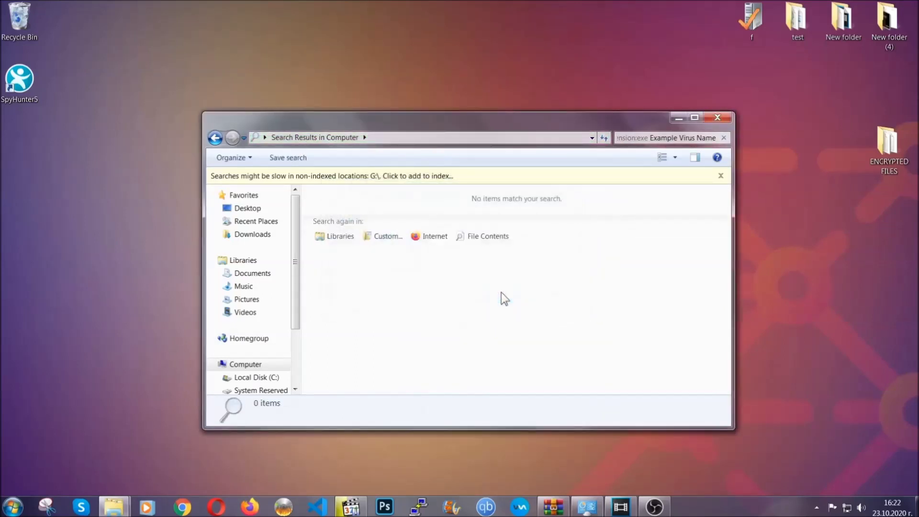
left_click(718, 117)
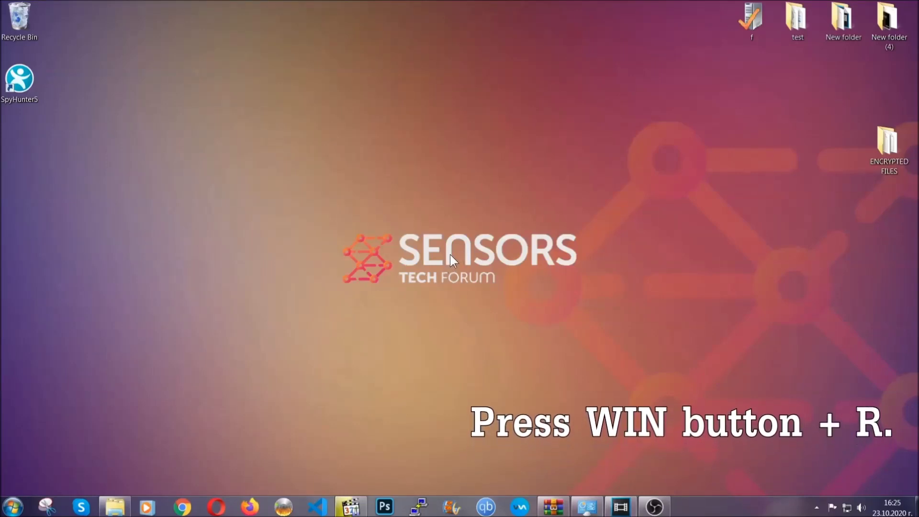
Step: Start the Registry Editor by running REGEDIT from the Run dialog
key("super+r")
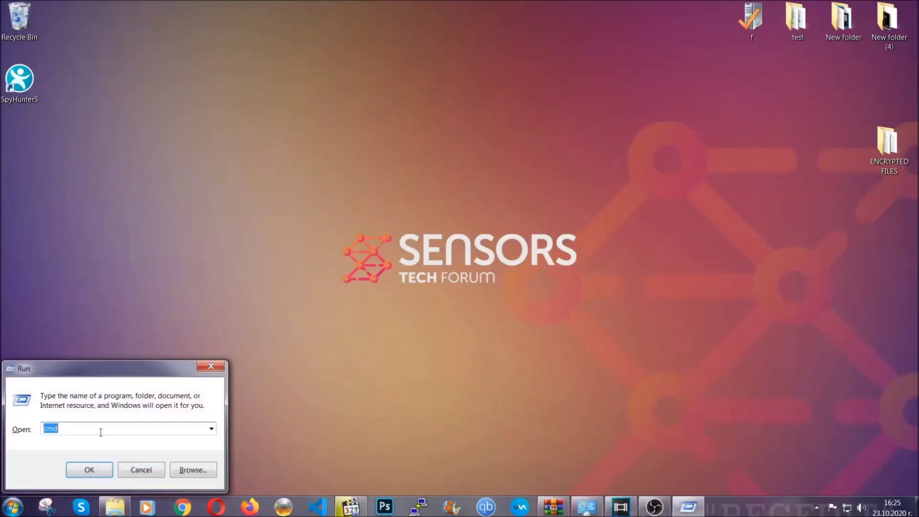
type("REGEDIT")
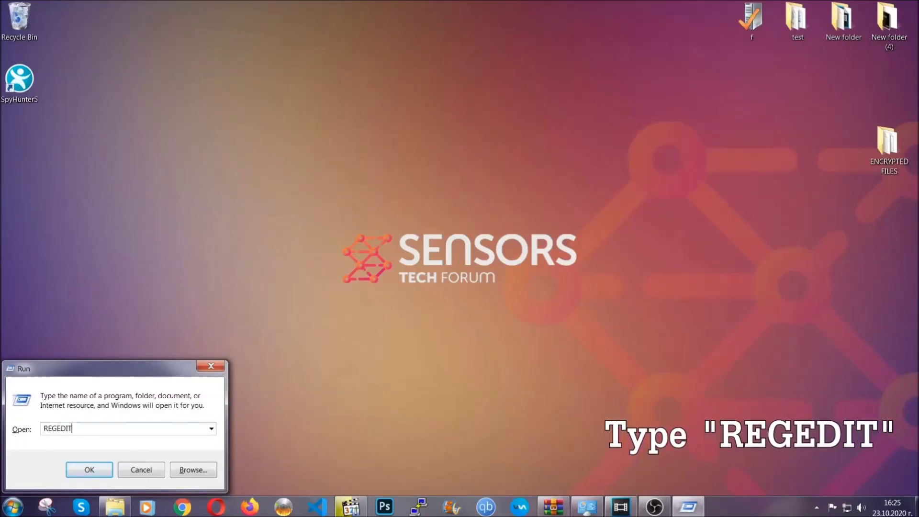
left_click(79, 467)
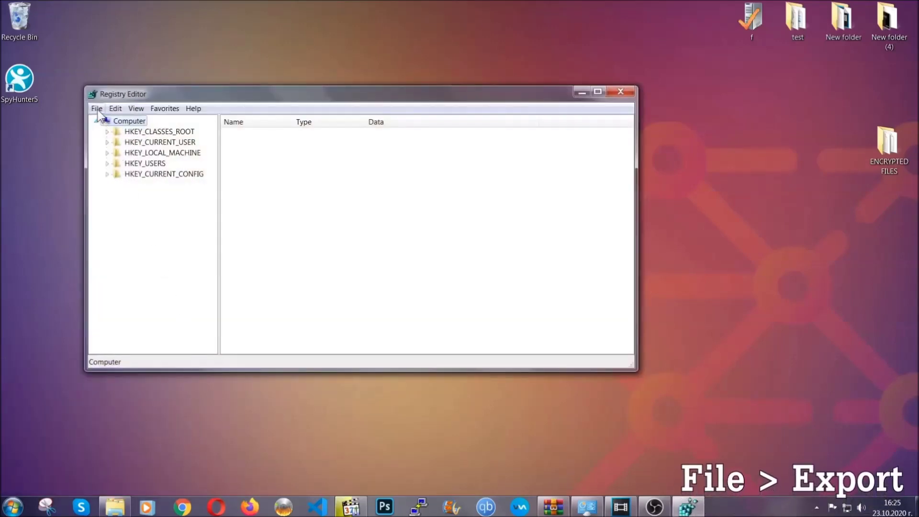
Step: Export the whole registry to a BACKUP file on the Desktop
left_click(97, 110)
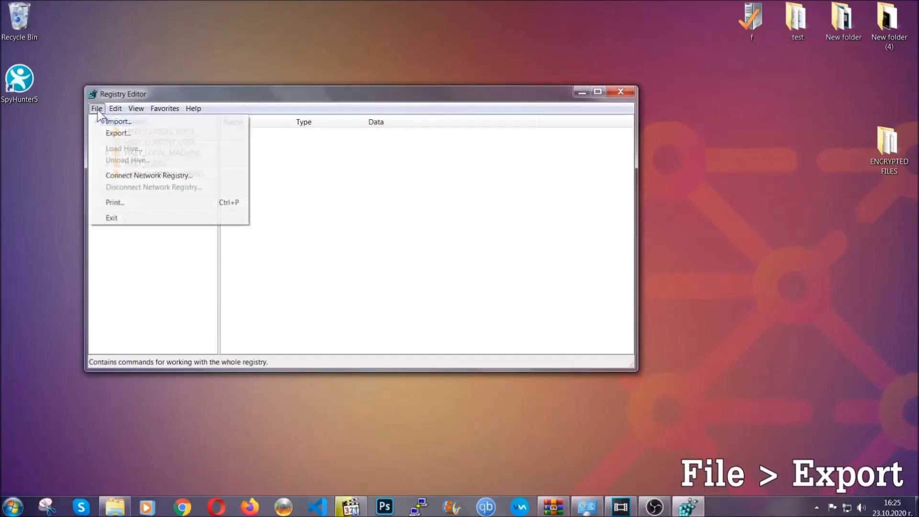
left_click(119, 133)
left_click(121, 203)
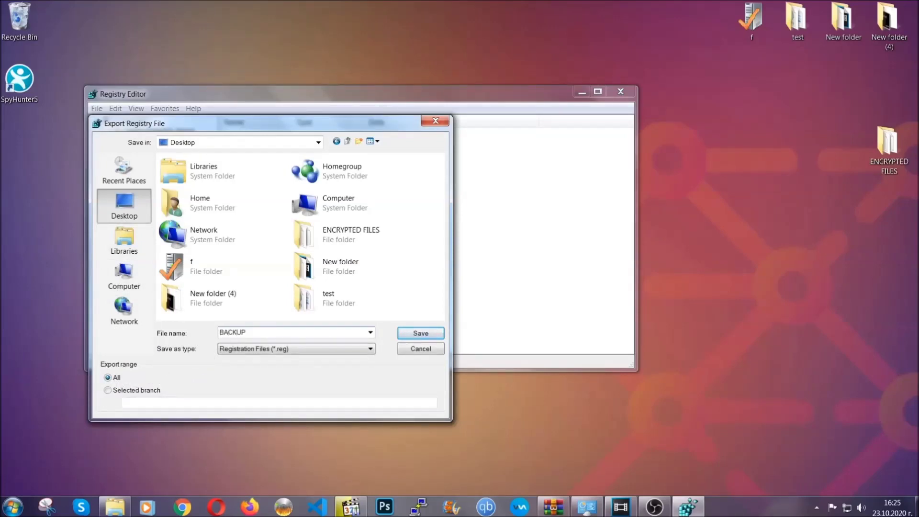
left_click(415, 335)
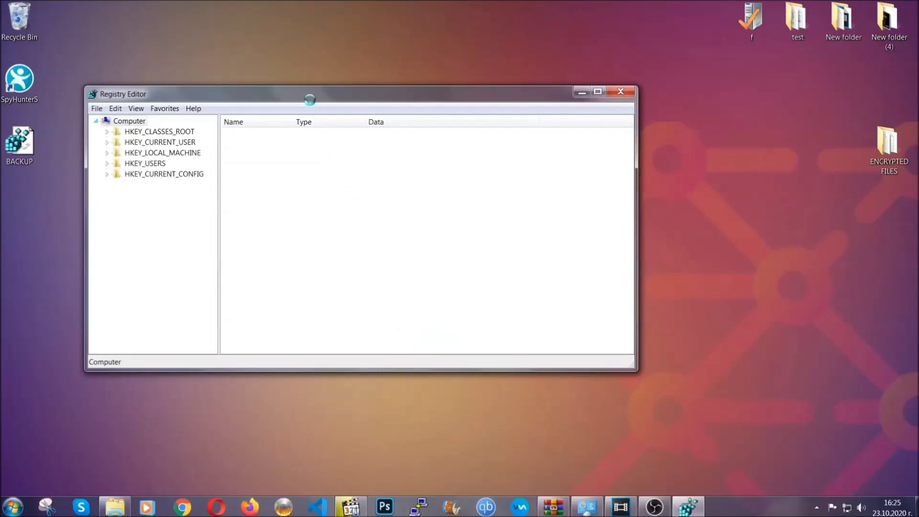
Step: Search the registry for 'RunOnce' to reach HKCU\Software\Microsoft\Windows\CurrentVersion\RunOnce
left_click_drag(310, 100, 400, 129)
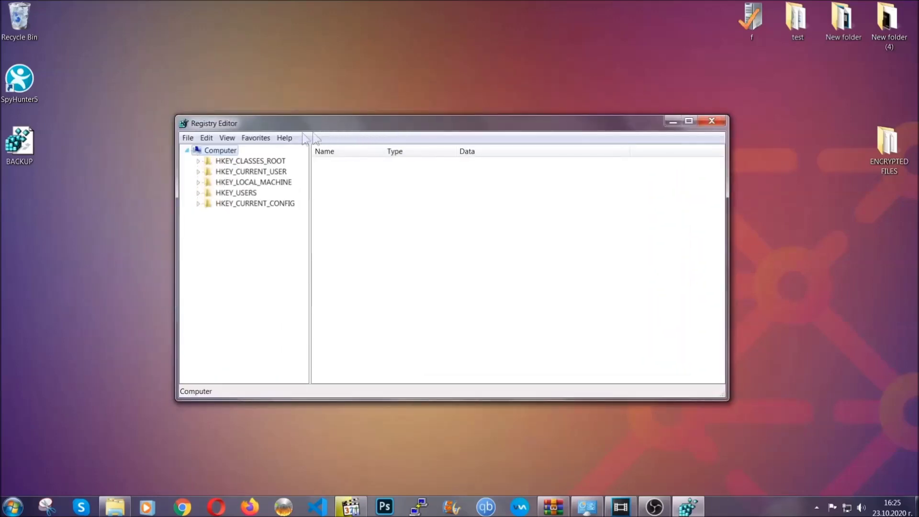
left_click(187, 138)
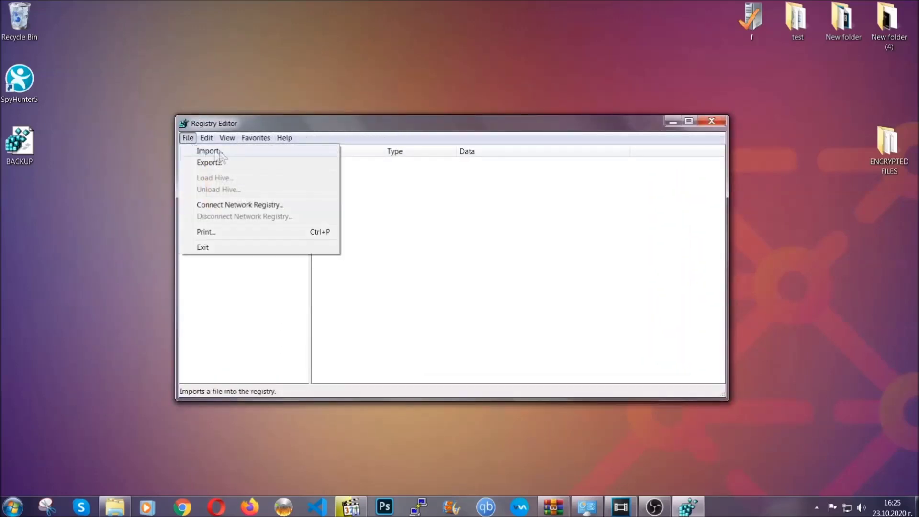
left_click(188, 139)
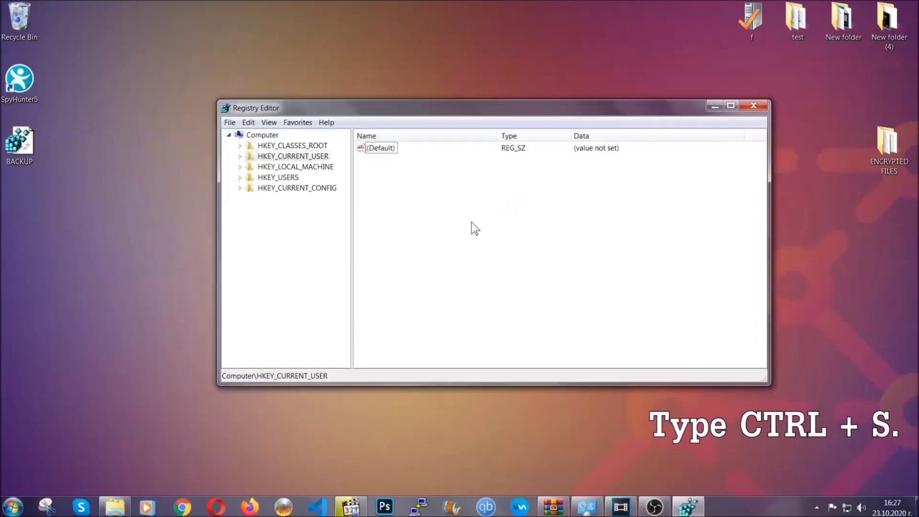
key("ctrl+f")
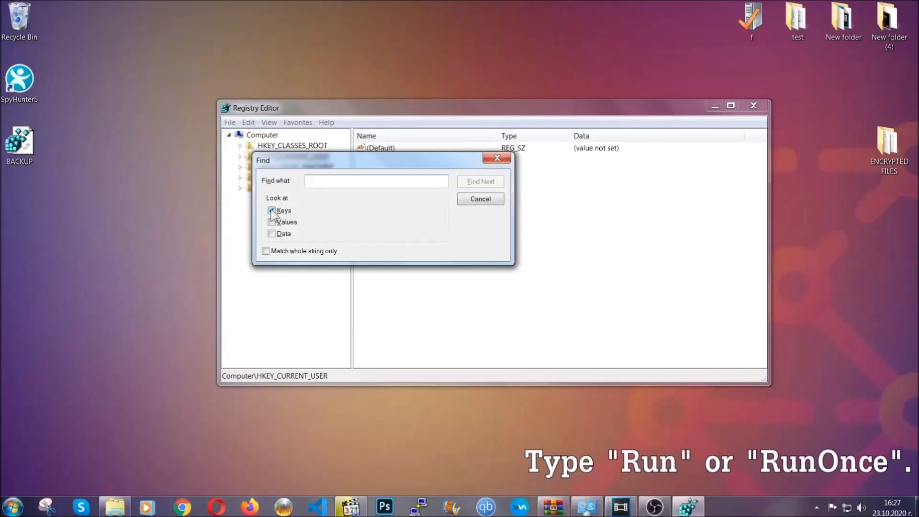
type("R")
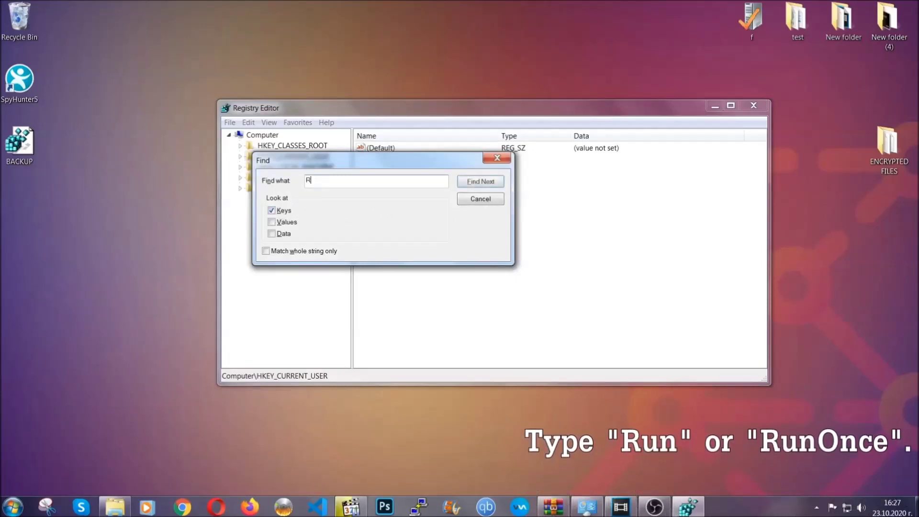
type("unOnce")
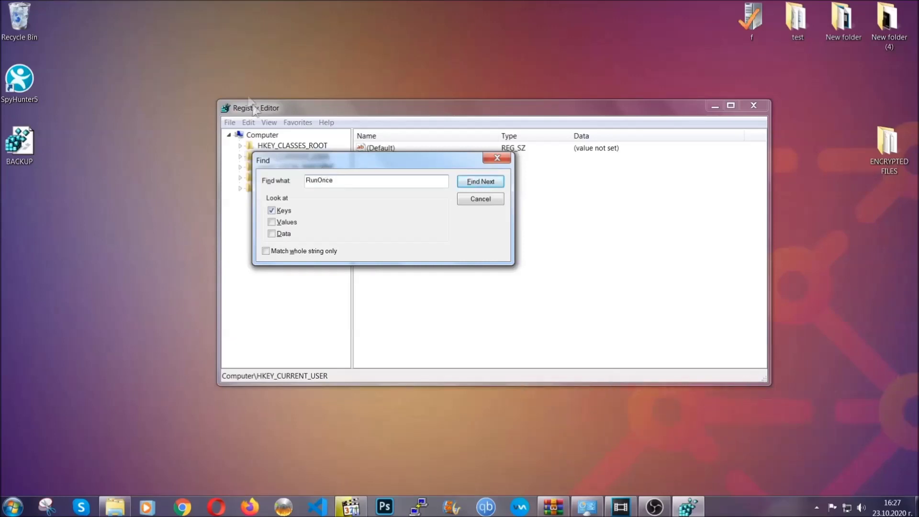
left_click(491, 185)
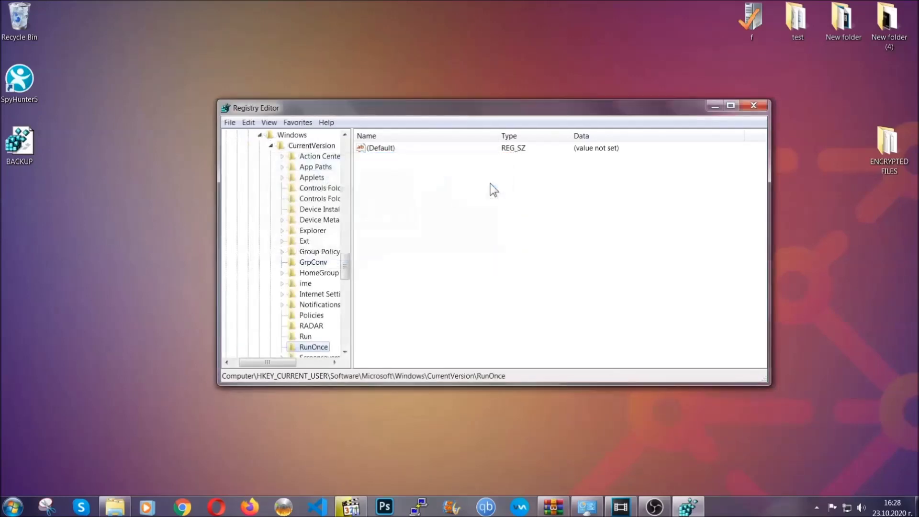
scroll(348, 264, "down", 3)
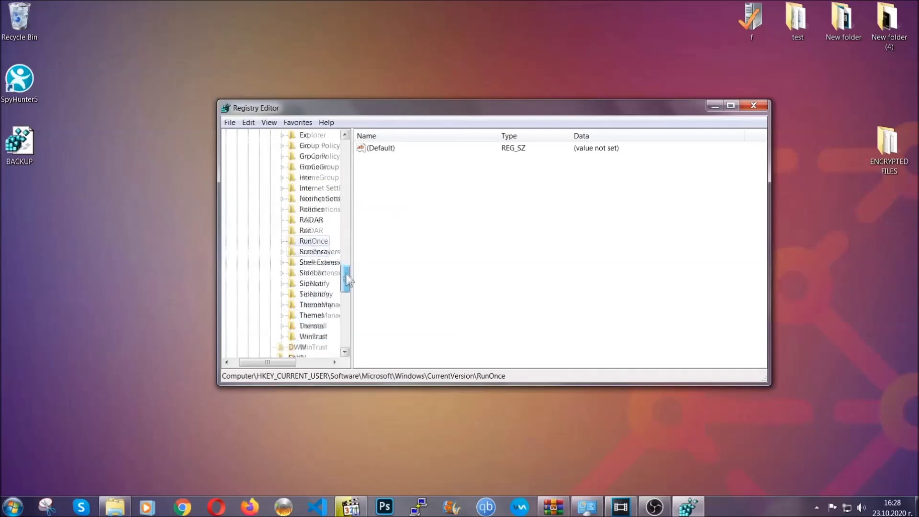
Step: Delete the THE VIRUS value from the Run key and close Registry Editor
left_click(305, 231)
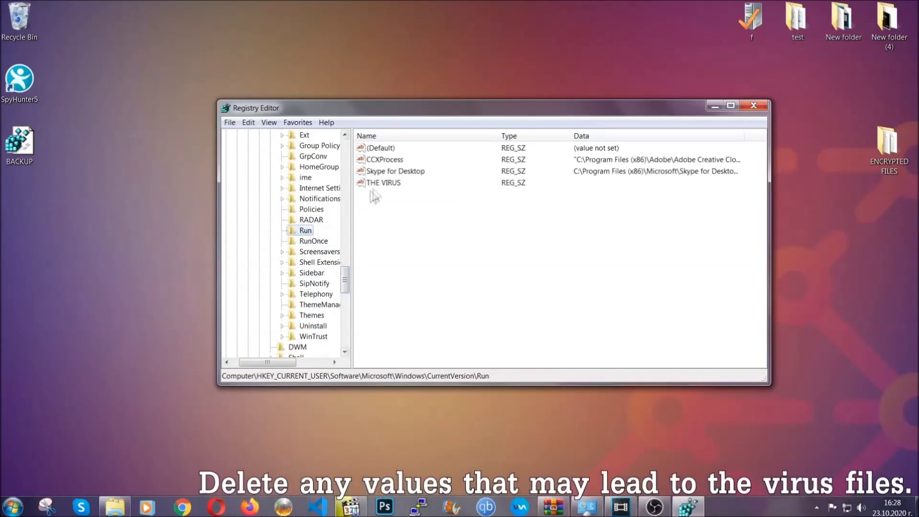
left_click(377, 184)
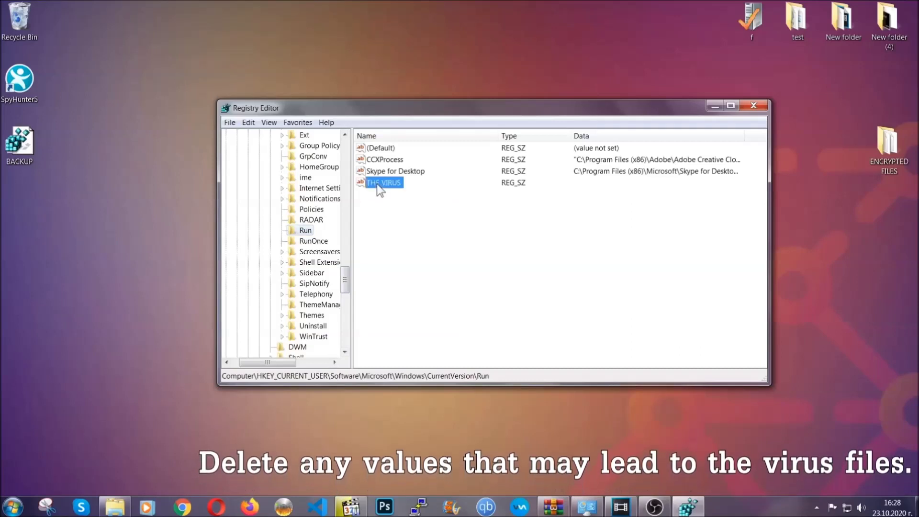
right_click(377, 184)
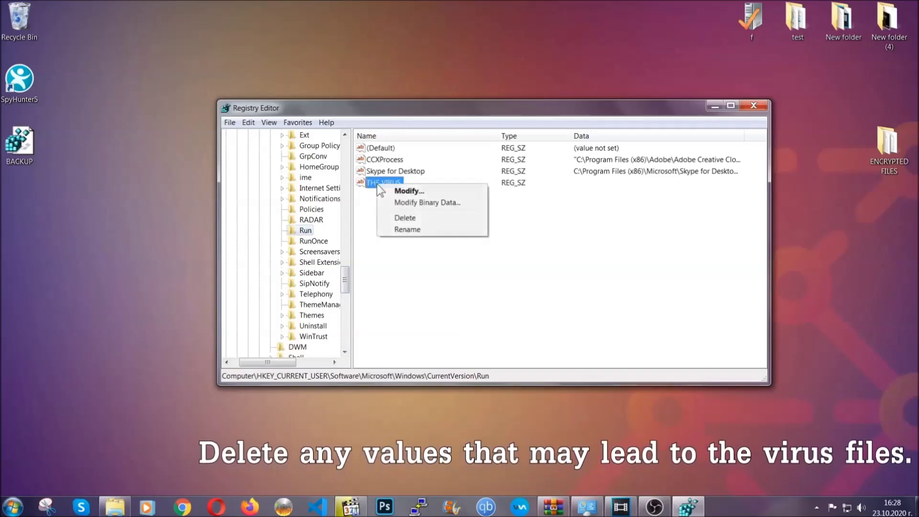
left_click(405, 218)
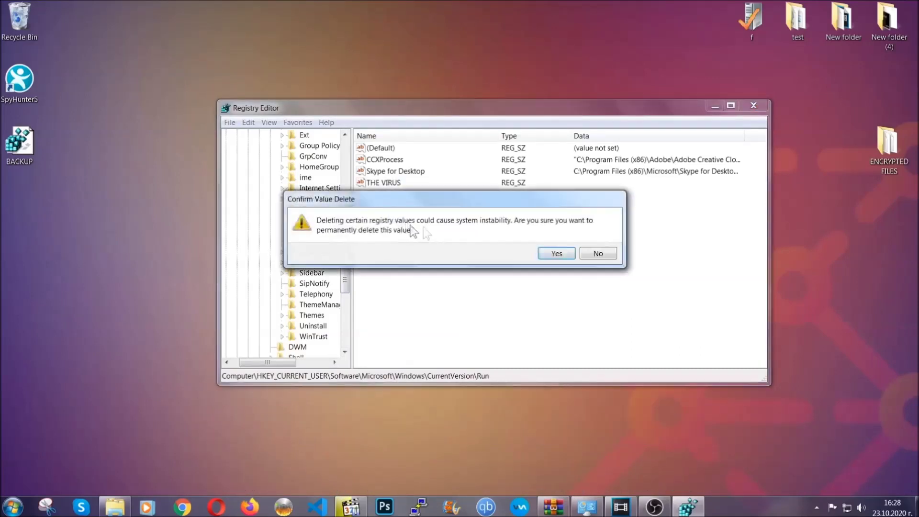
left_click(556, 254)
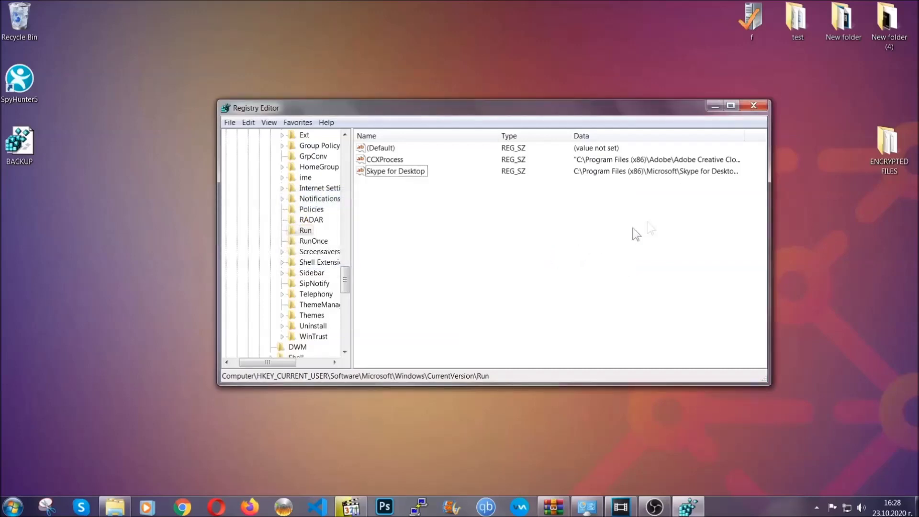
left_click(753, 105)
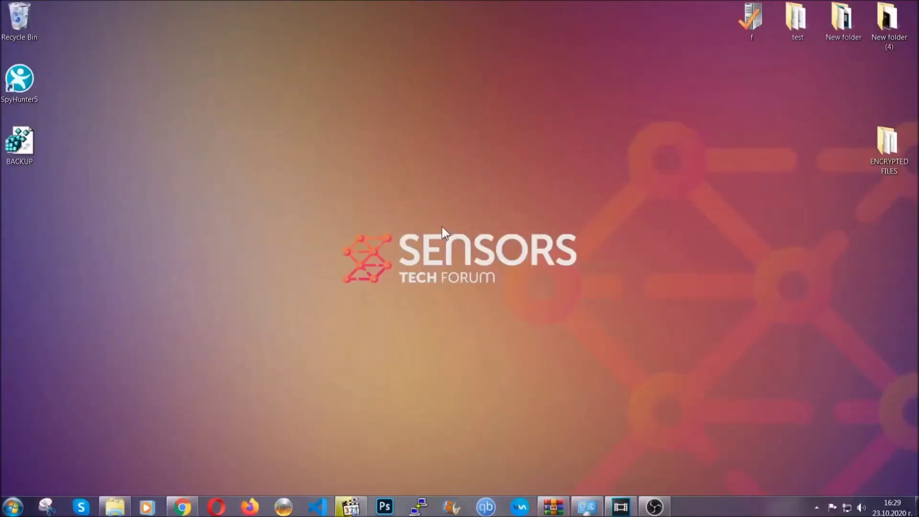
Step: Bring back the SensorsTechForum recovery article in Chrome, select its full URL, and scroll to recovery methods 1–6
left_click(181, 509)
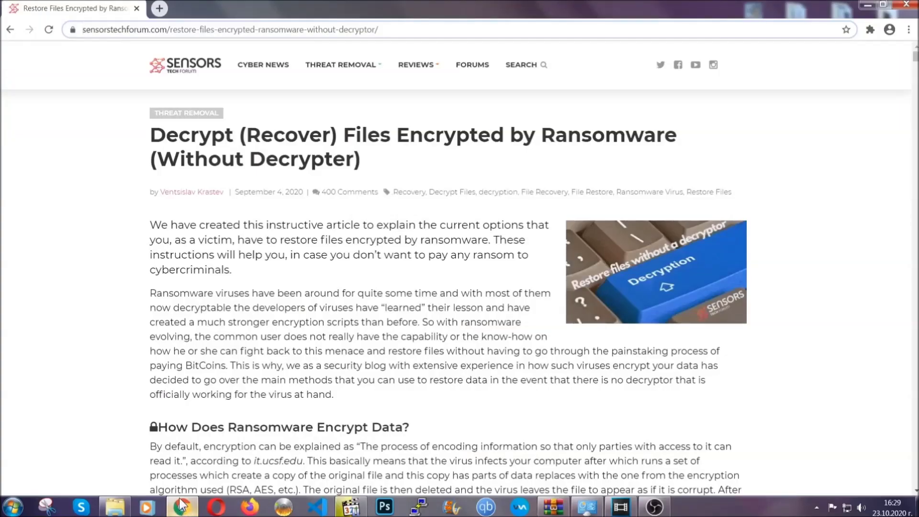
left_click_drag(84, 30, 411, 33)
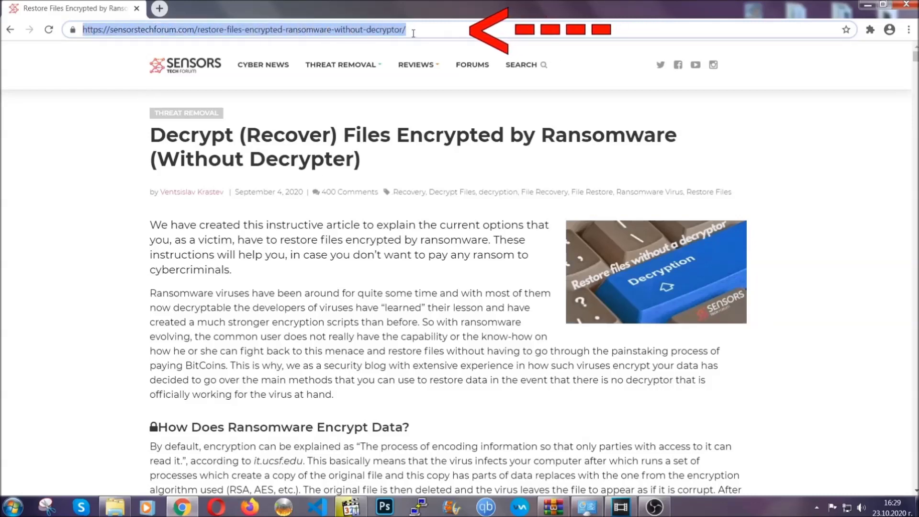
mouse_move(427, 117)
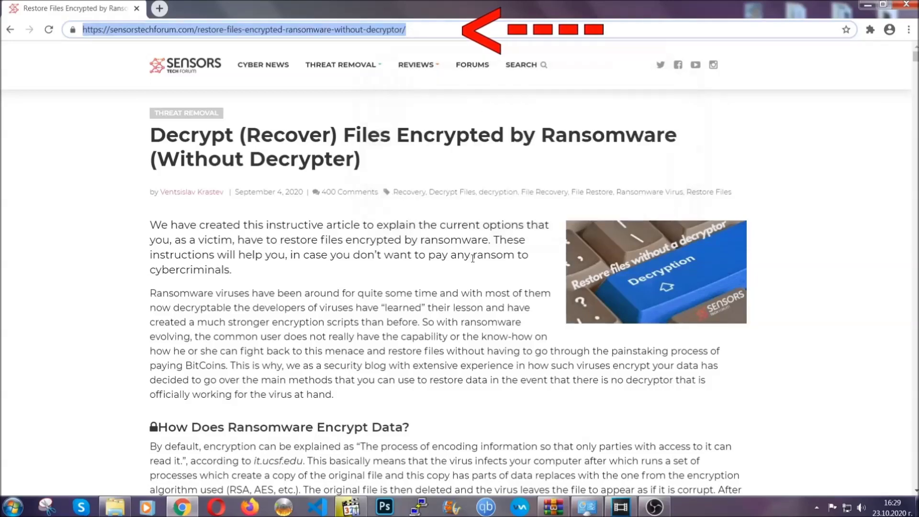
scroll(472, 261, "down", 5)
scroll(472, 261, "down", 7)
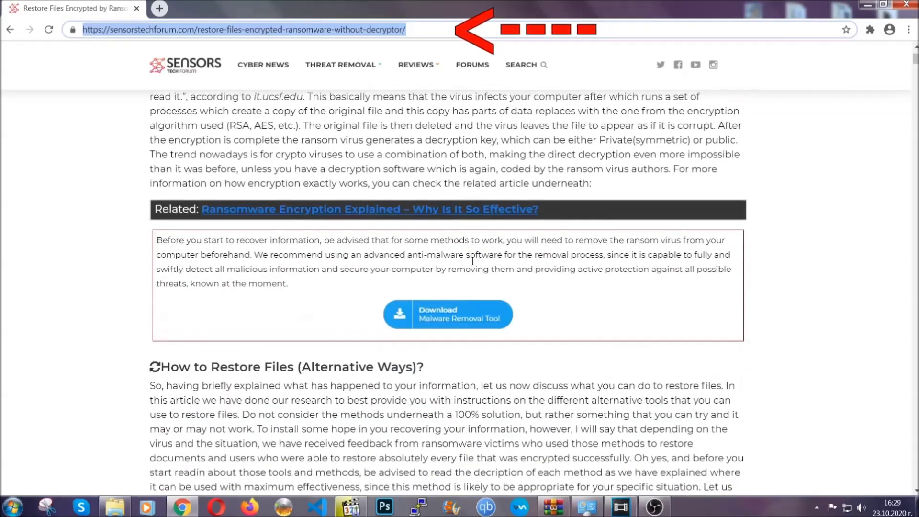
scroll(472, 261, "down", 1)
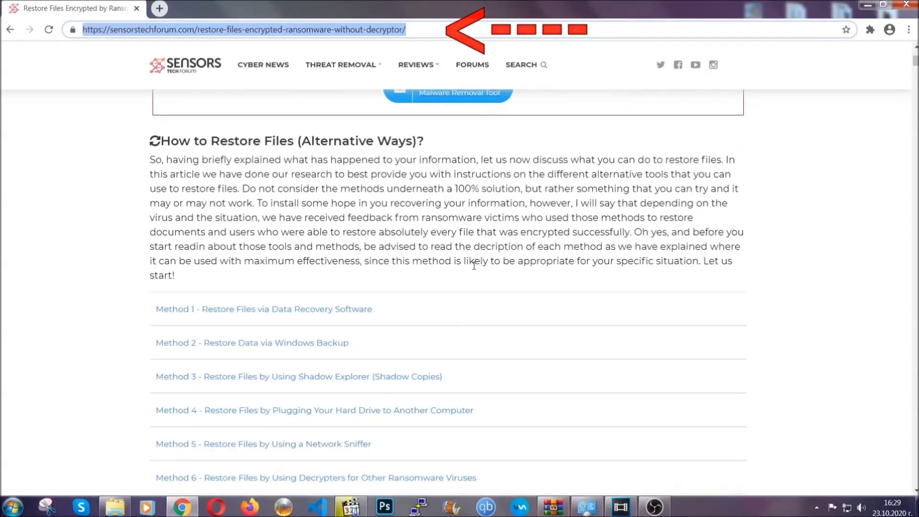
scroll(473, 262, "down", 3)
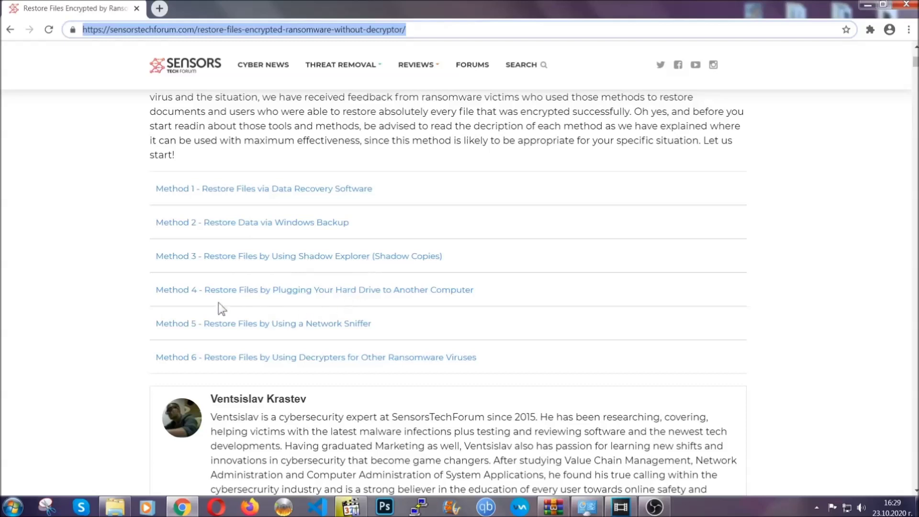
Step: Expand Method 2 - Restore Data via Windows Backup and highlight its summary table
left_click(286, 221)
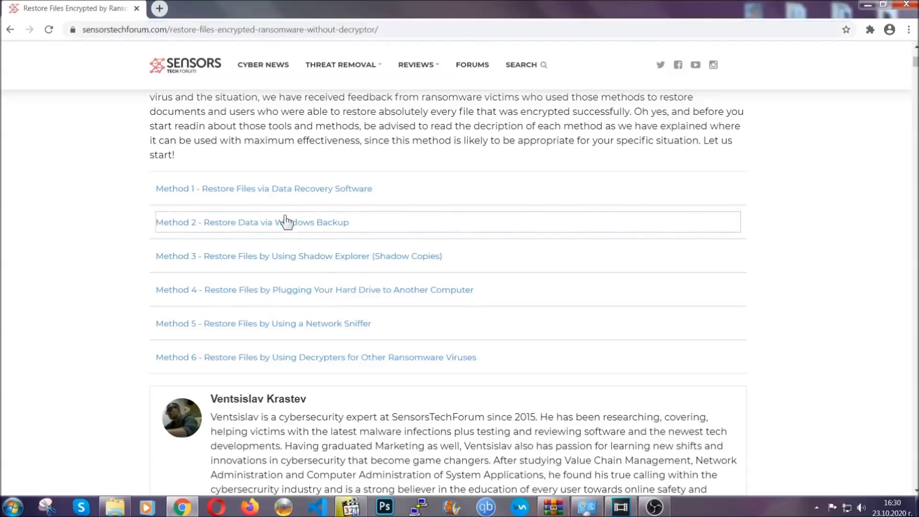
left_click_drag(272, 289, 325, 361)
left_click(326, 360)
scroll(329, 358, "down", 4)
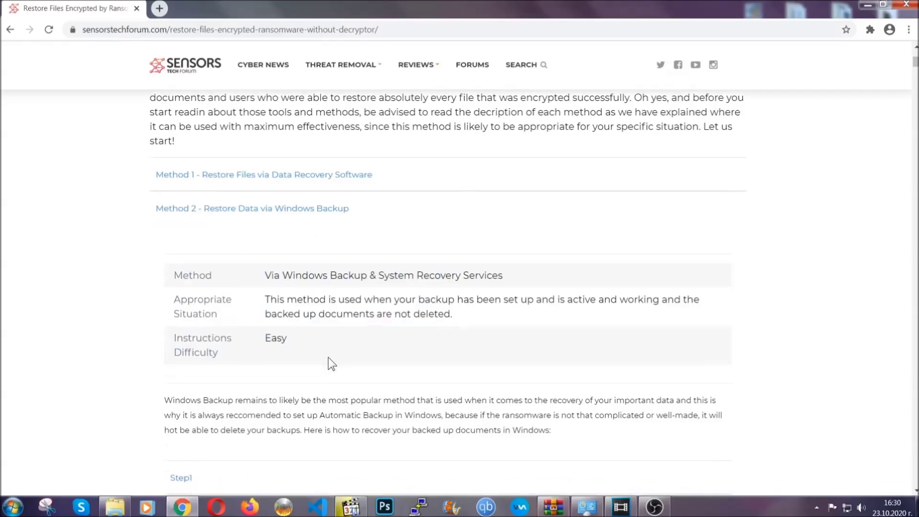
scroll(328, 358, "down", 1)
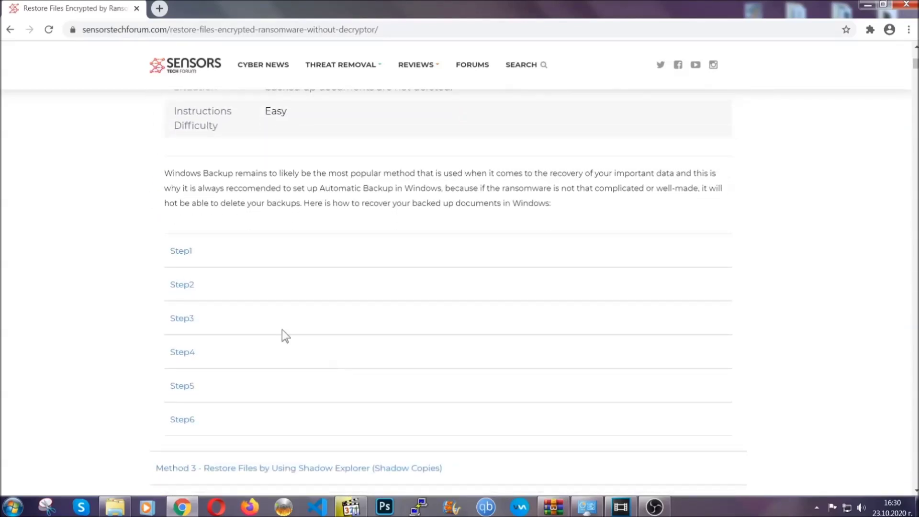
Step: Expand Step1, Step2 and Step3 of the Windows Backup method, then minimize Chrome to the desktop
left_click(190, 254)
scroll(431, 299, "down", 5)
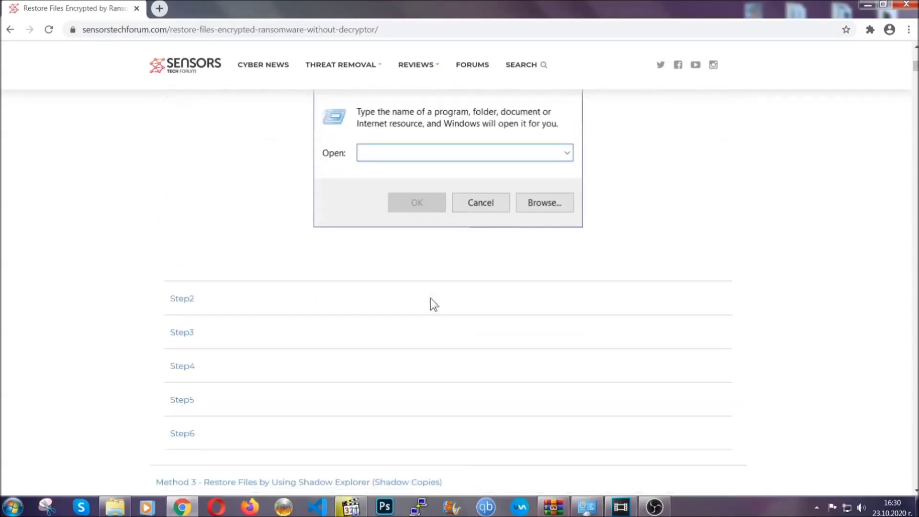
left_click(216, 299)
scroll(415, 307, "down", 5)
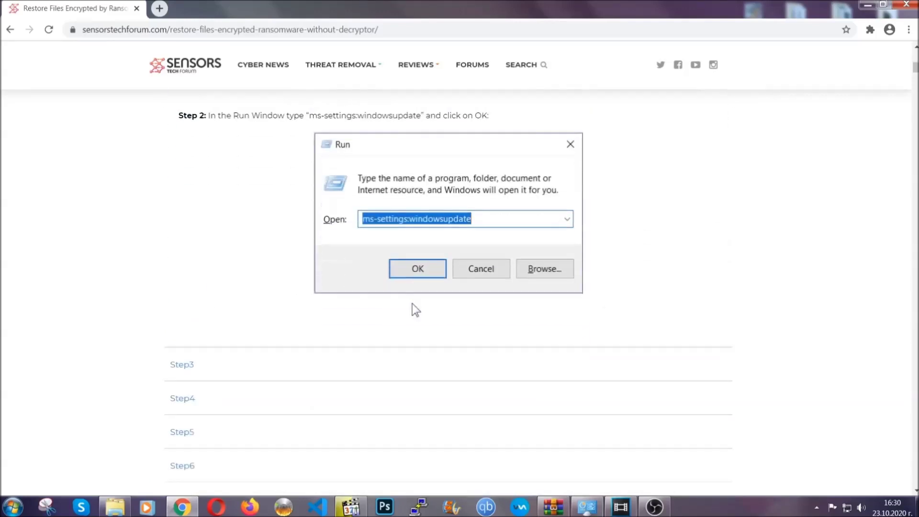
left_click(268, 349)
scroll(378, 325, "down", 3)
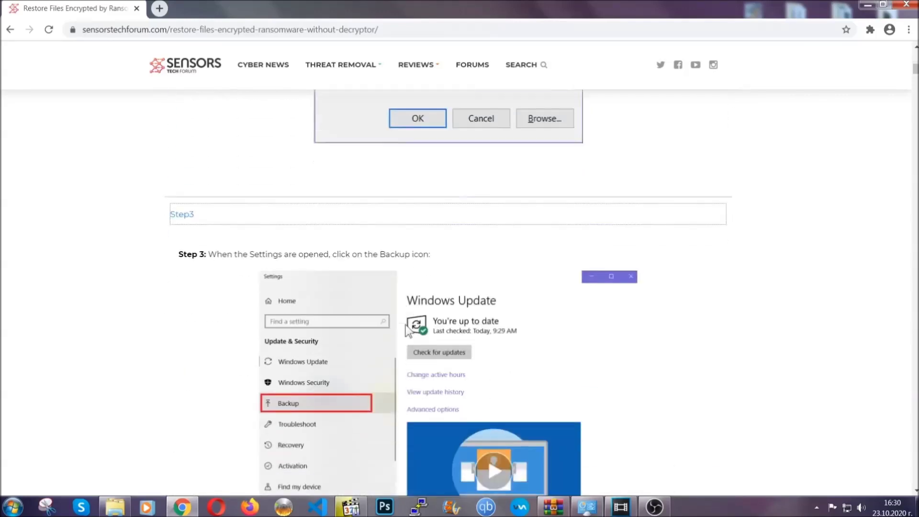
scroll(406, 325, "down", 1)
scroll(406, 324, "down", 5)
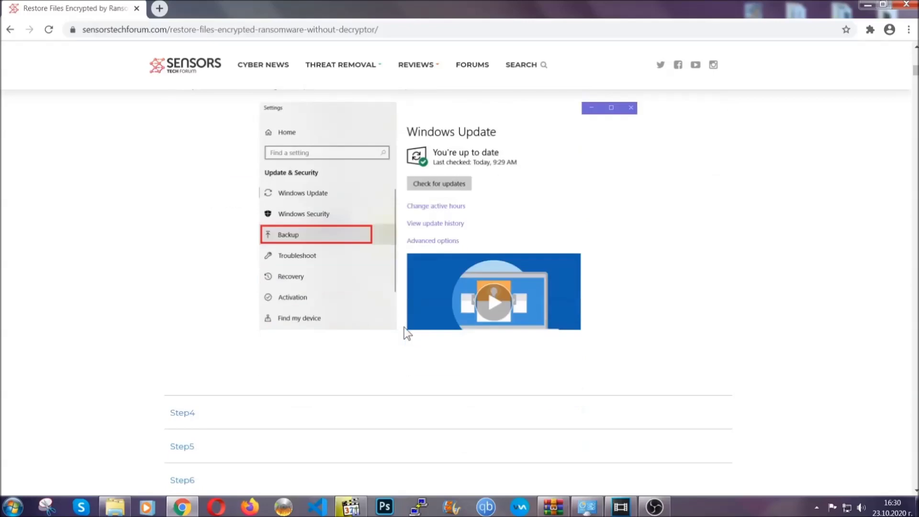
scroll(404, 329, "down", 8)
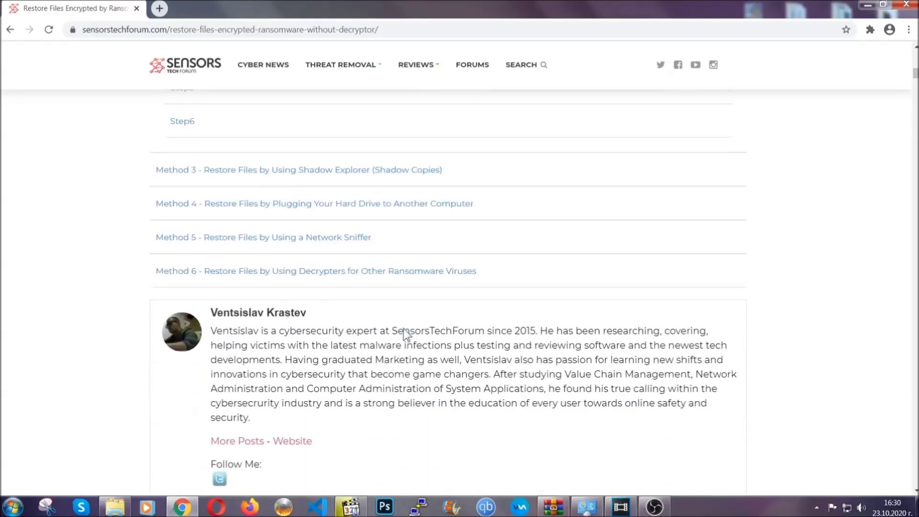
scroll(403, 328, "up", 20)
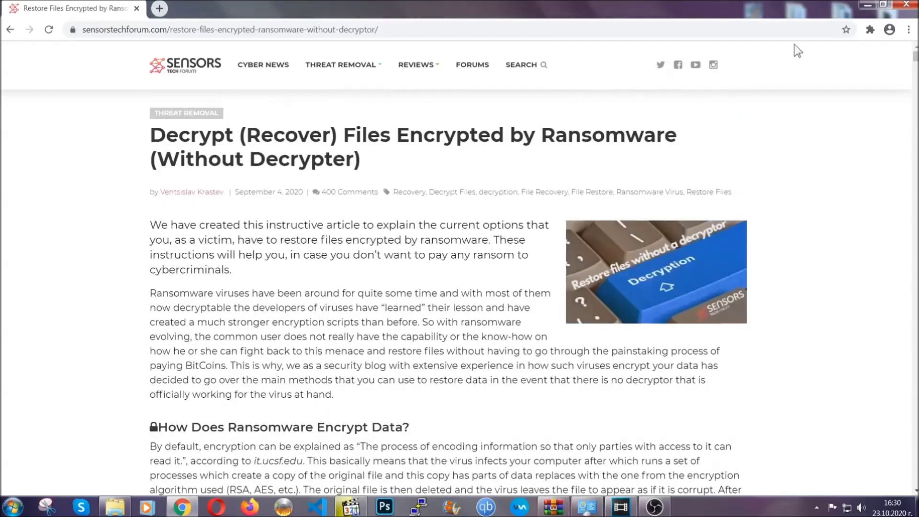
left_click(864, 3)
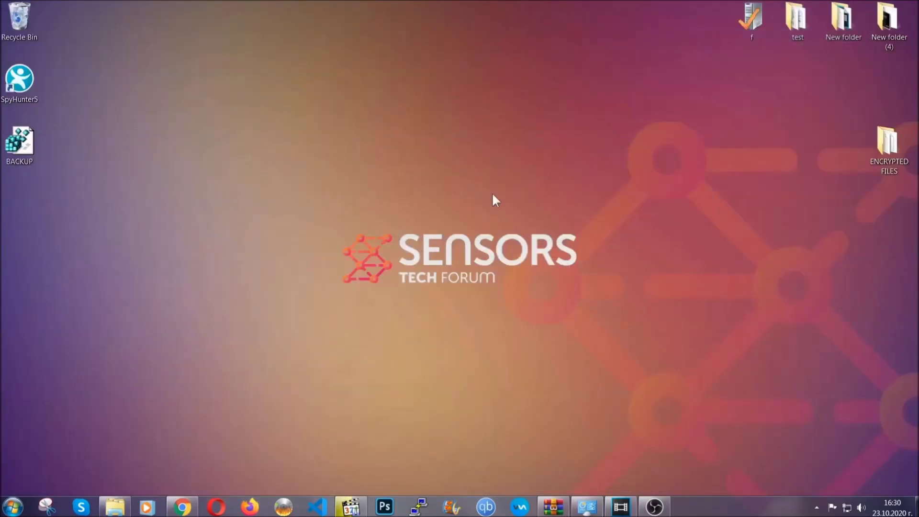